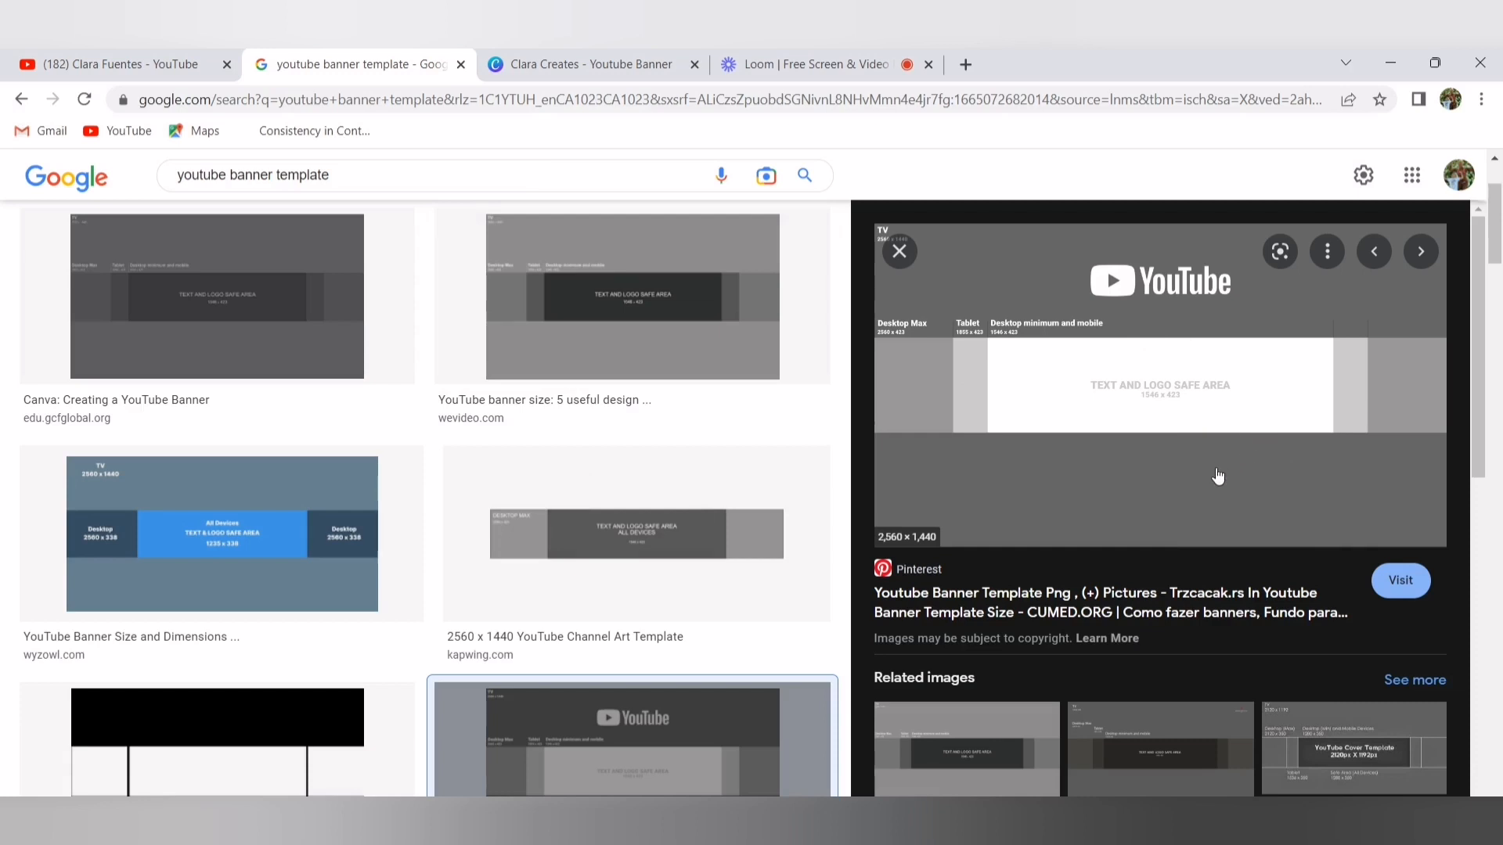
pyautogui.rightClick(1218, 475)
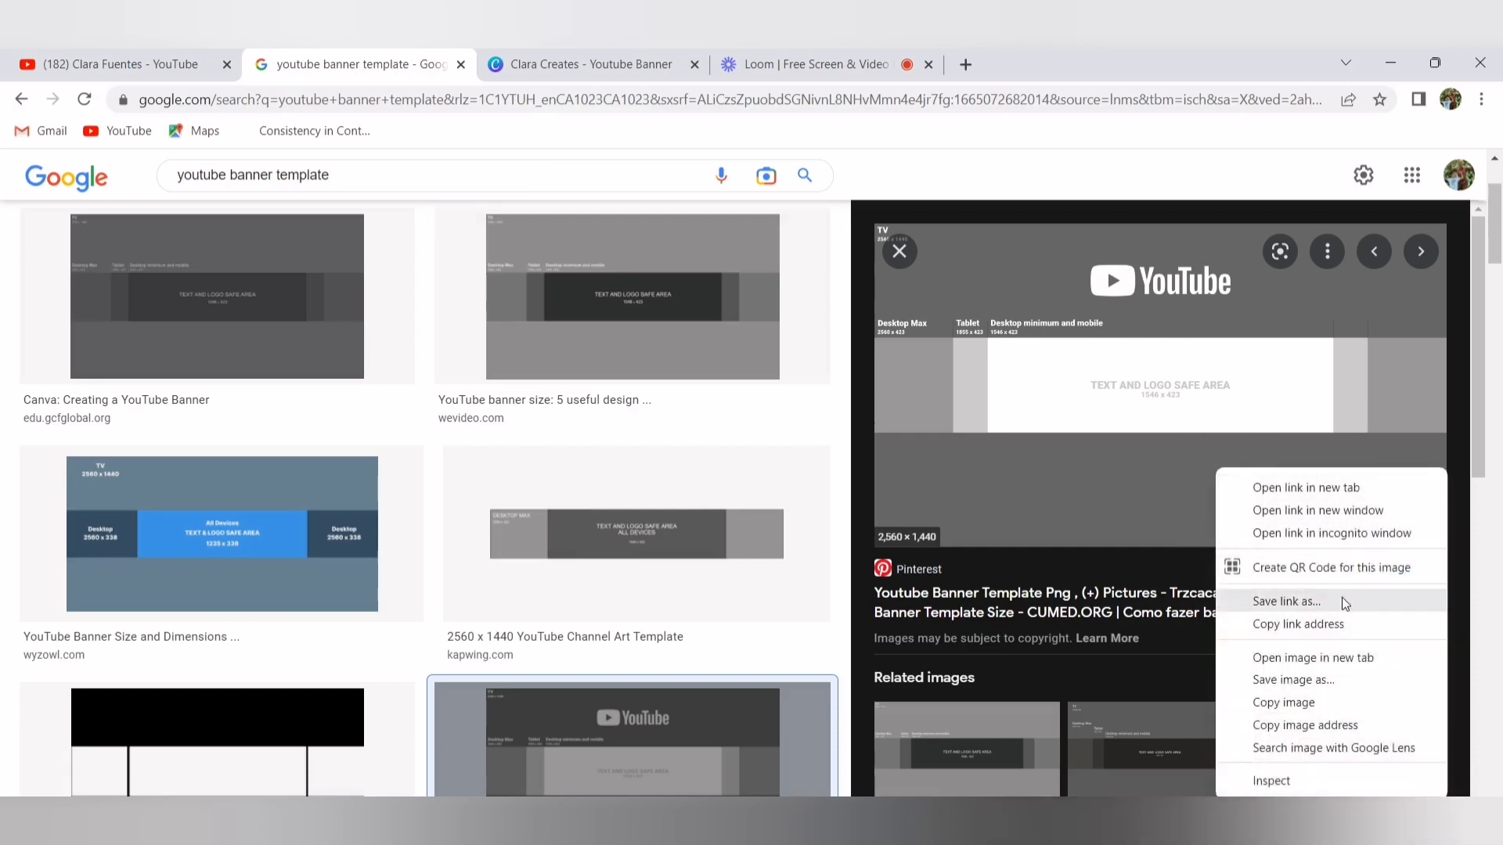
pyautogui.click(1328, 681)
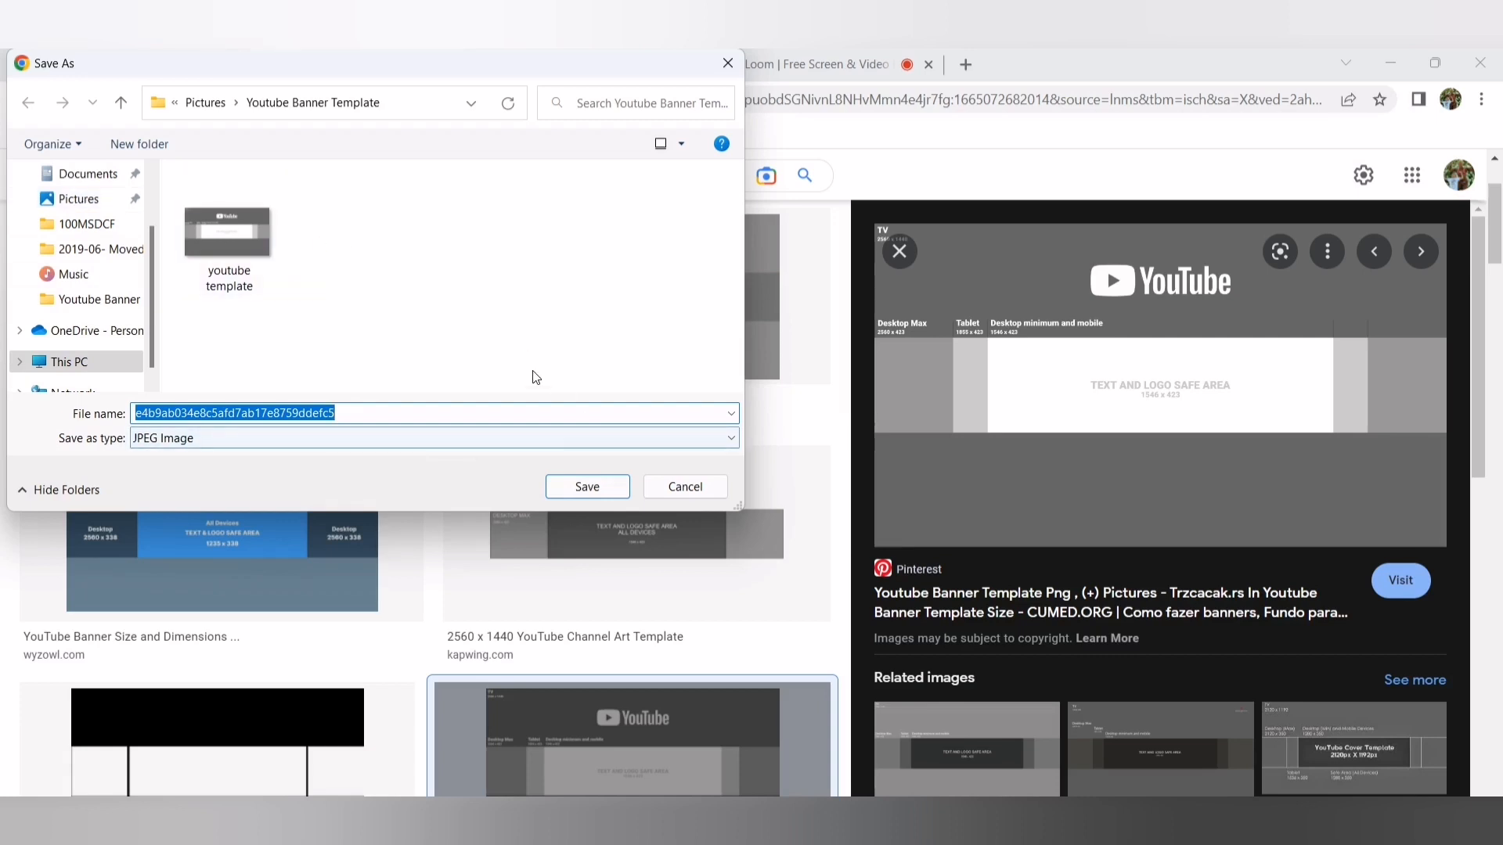
pyautogui.click(686, 490)
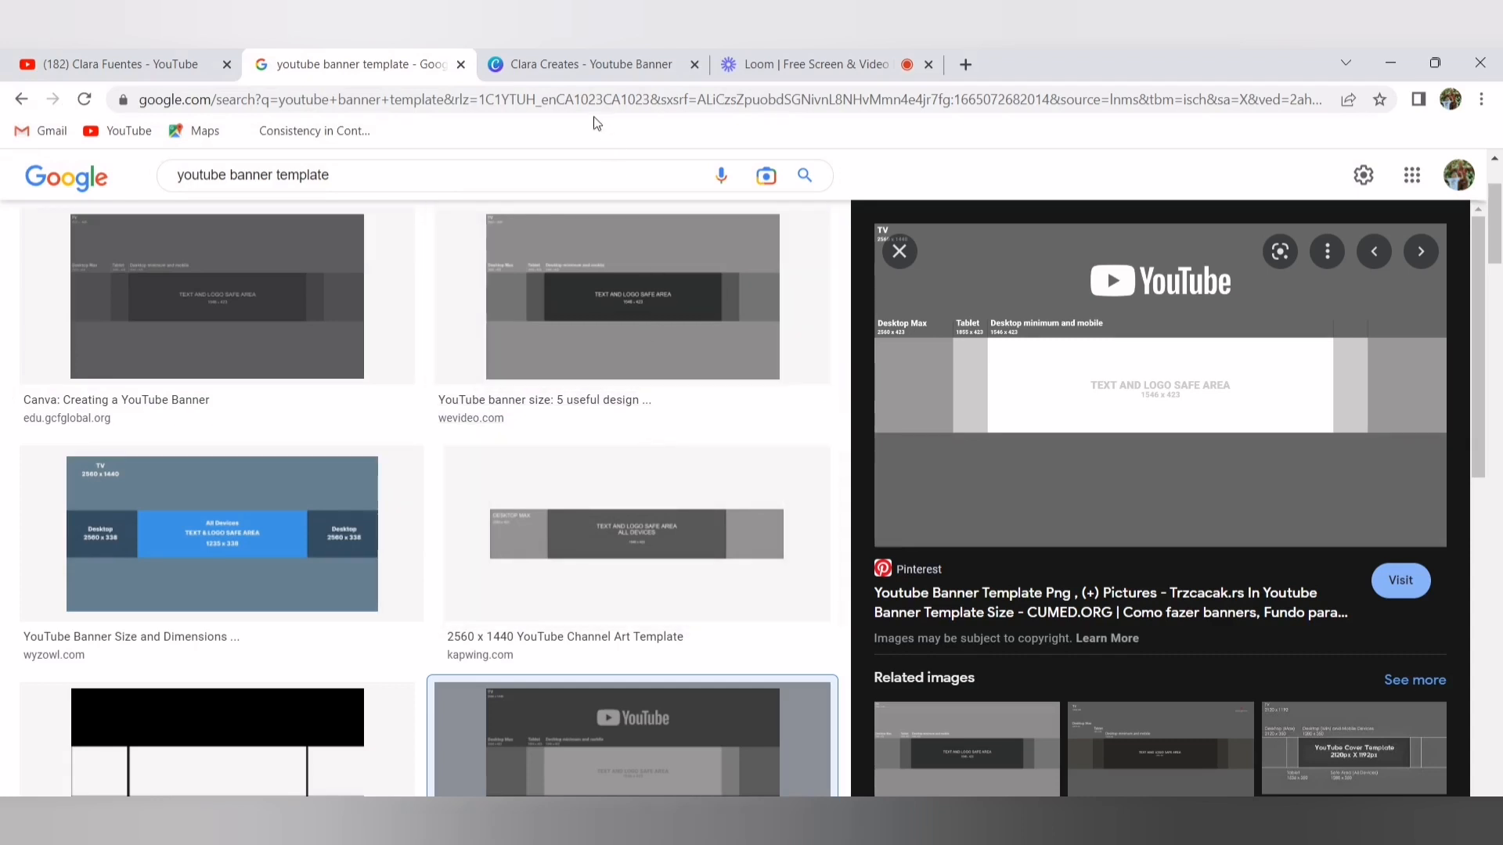
# - Switch to the Canva banner design and add the uploaded YouTube banner template image to the page
pyautogui.click(574, 68)
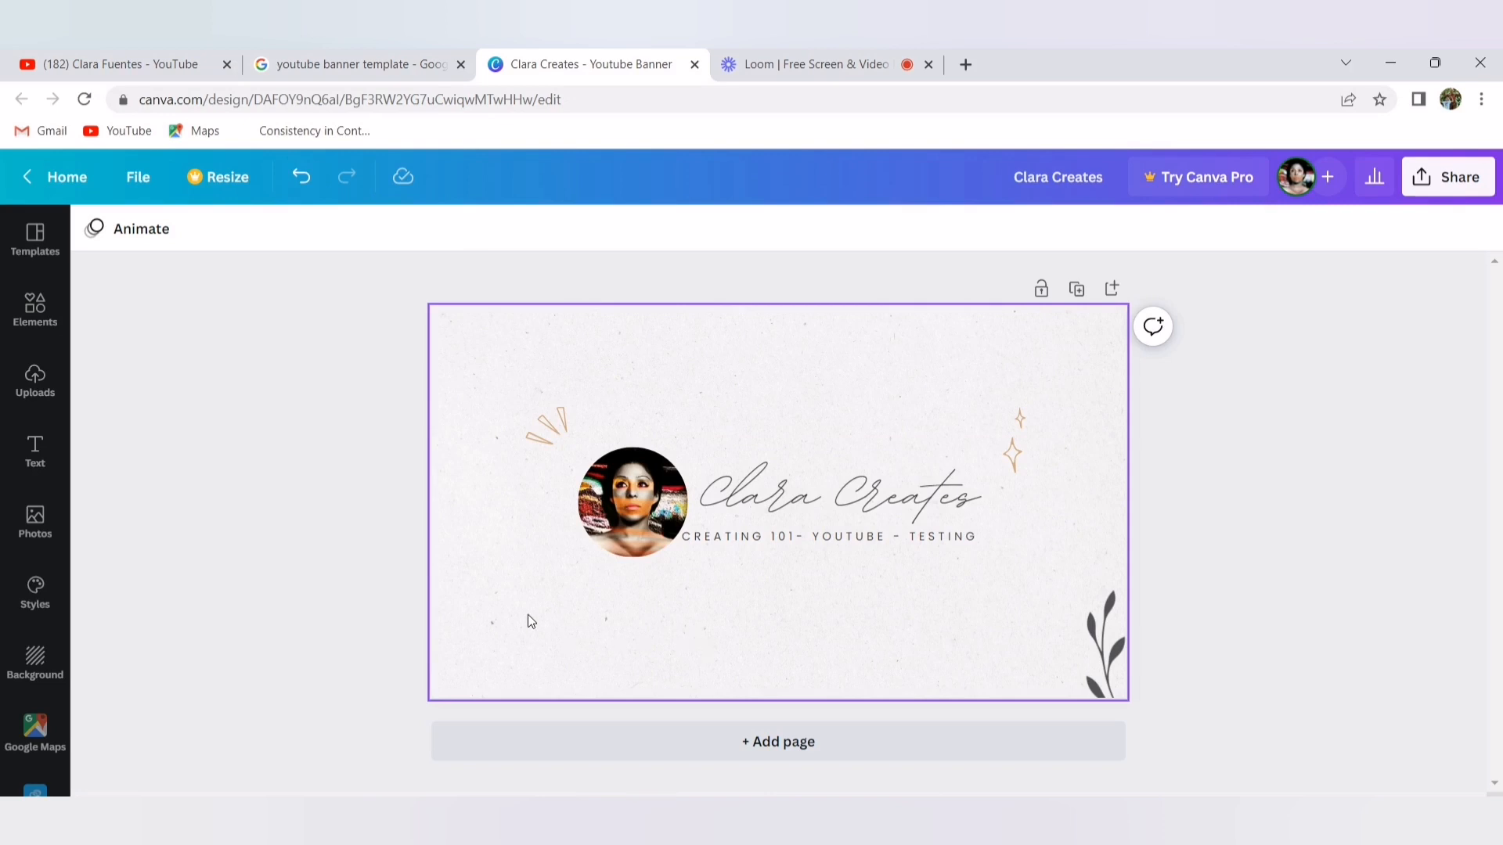
pyautogui.click(36, 379)
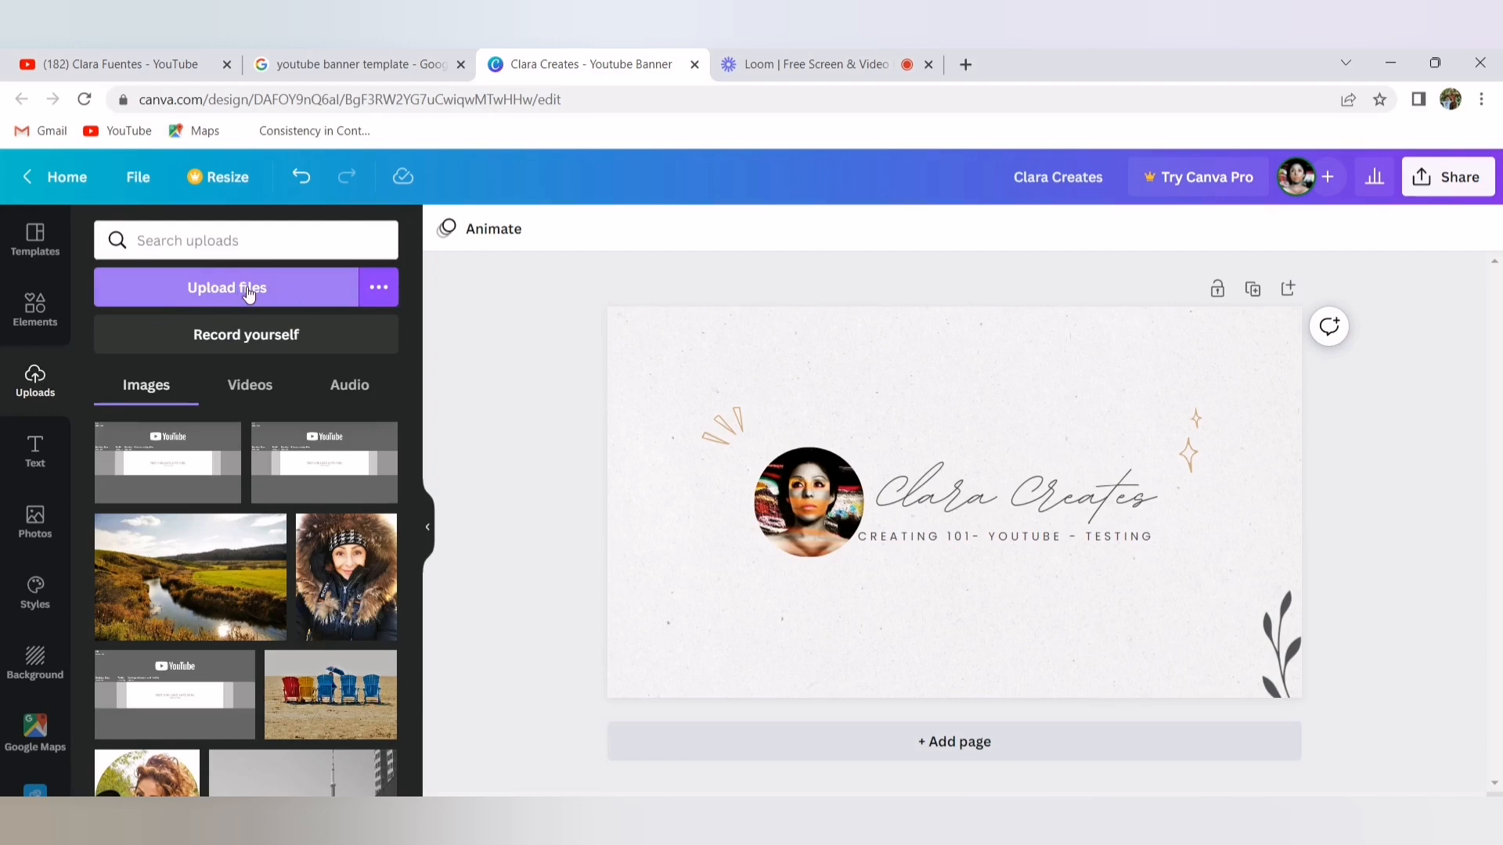
pyautogui.click(174, 467)
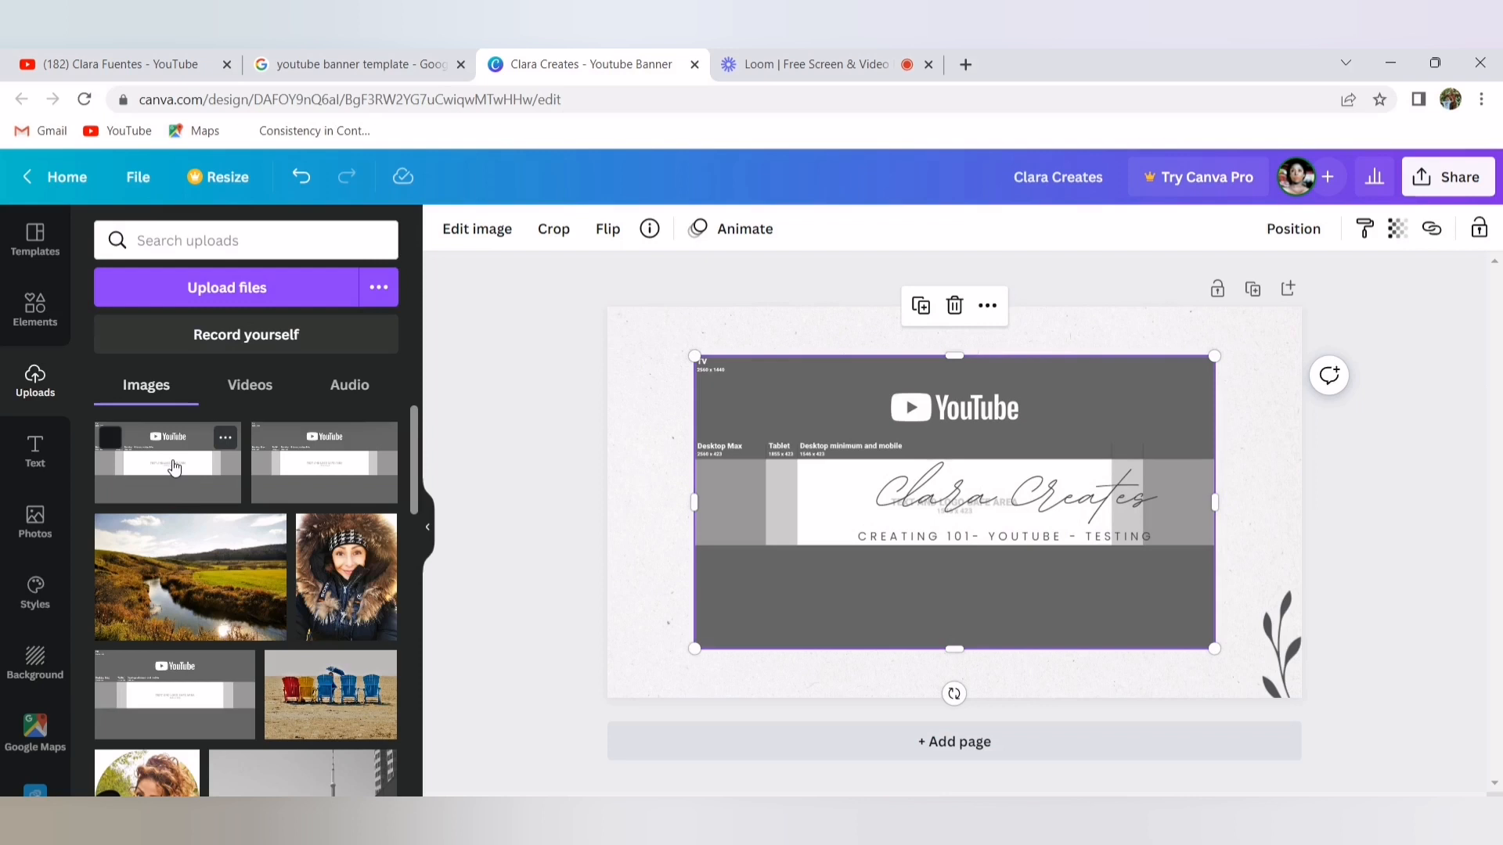
# - Enlarge the template image to cover the whole page and set its transparency to 30
pyautogui.moveTo(694, 356); pyautogui.dragTo(607, 307)
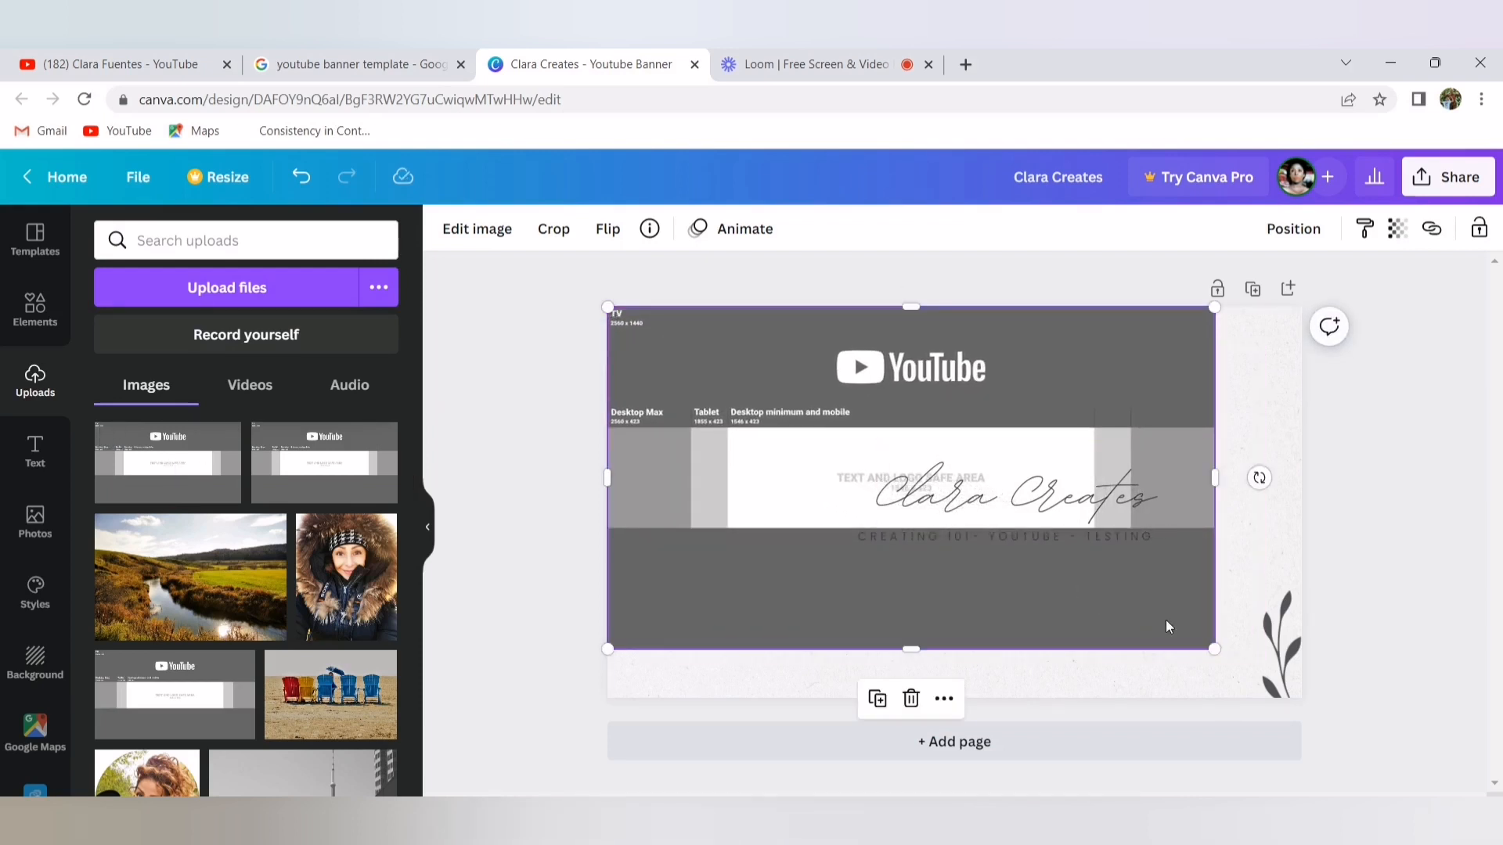
pyautogui.moveTo(1213, 649); pyautogui.dragTo(1299, 699)
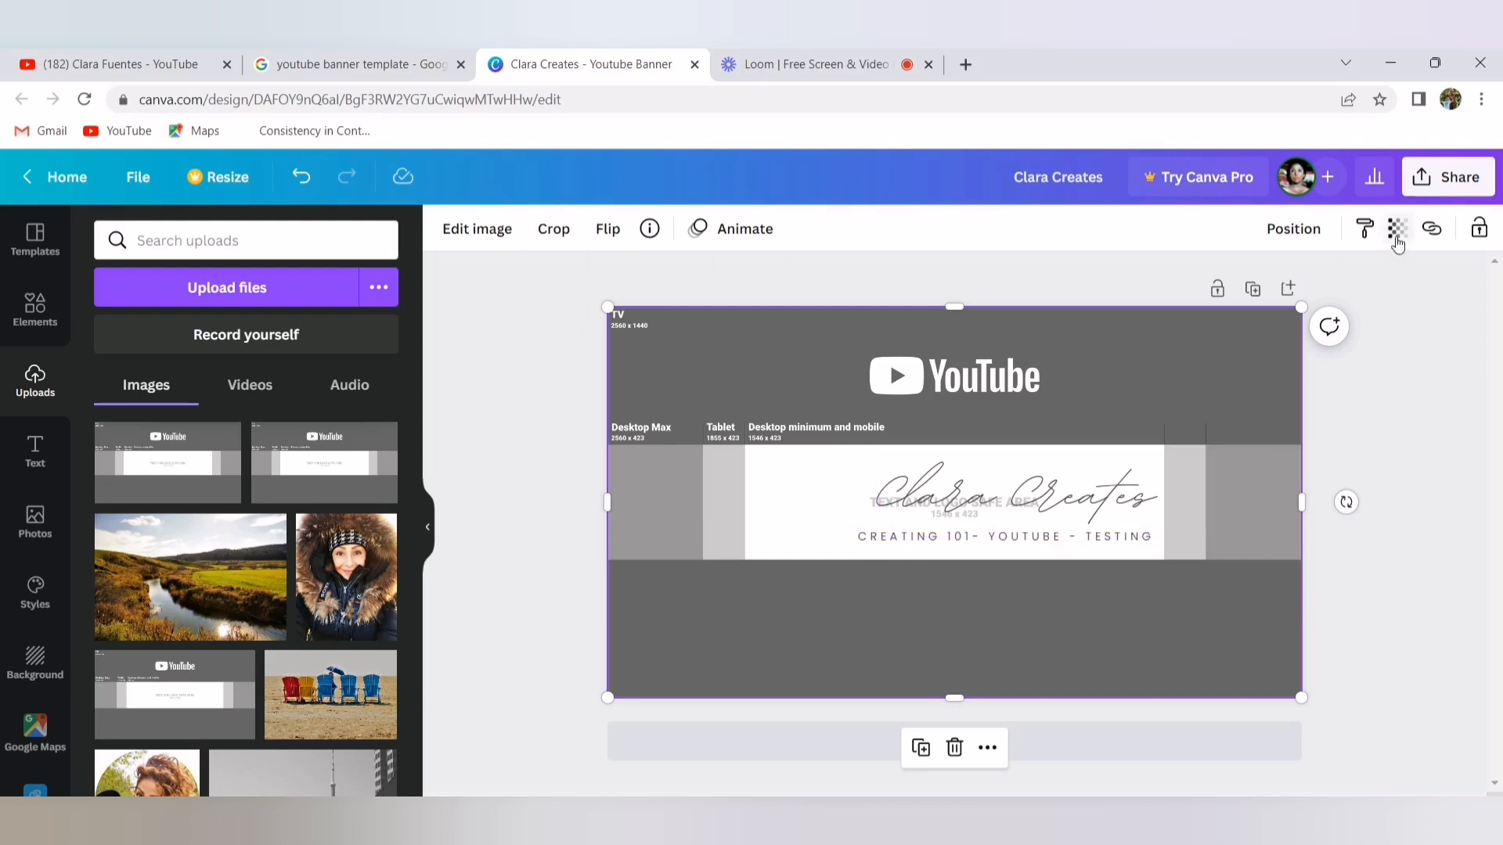
pyautogui.click(1397, 229)
pyautogui.moveTo(1386, 309); pyautogui.dragTo(1256, 313)
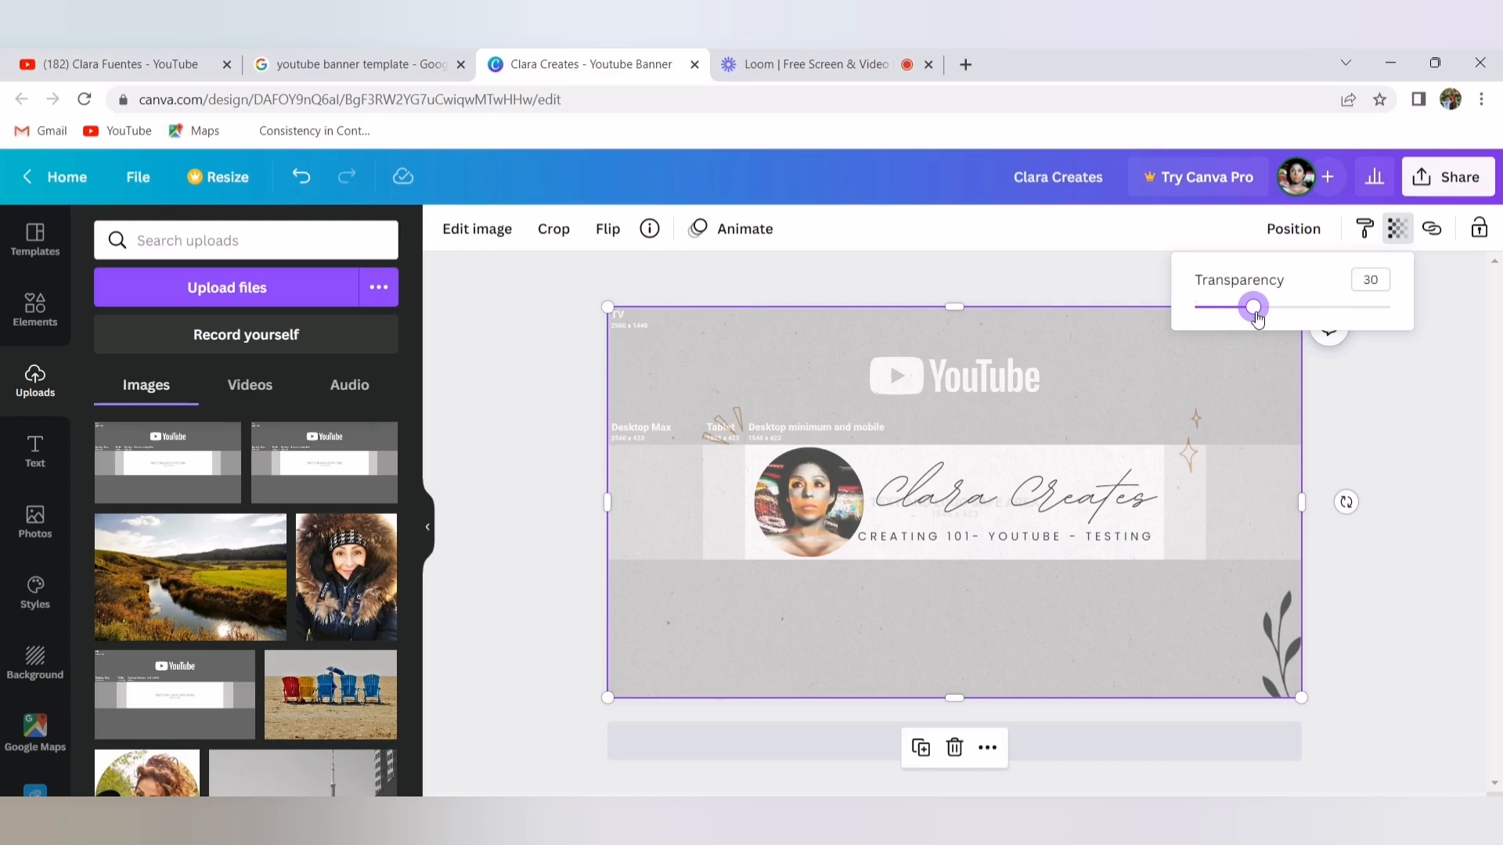
# - Make the template overlay more opaque again and delete it from the banner page
pyautogui.moveTo(1253, 307); pyautogui.dragTo(1370, 307)
pyautogui.moveTo(1209, 368); pyautogui.dragTo(1157, 415)
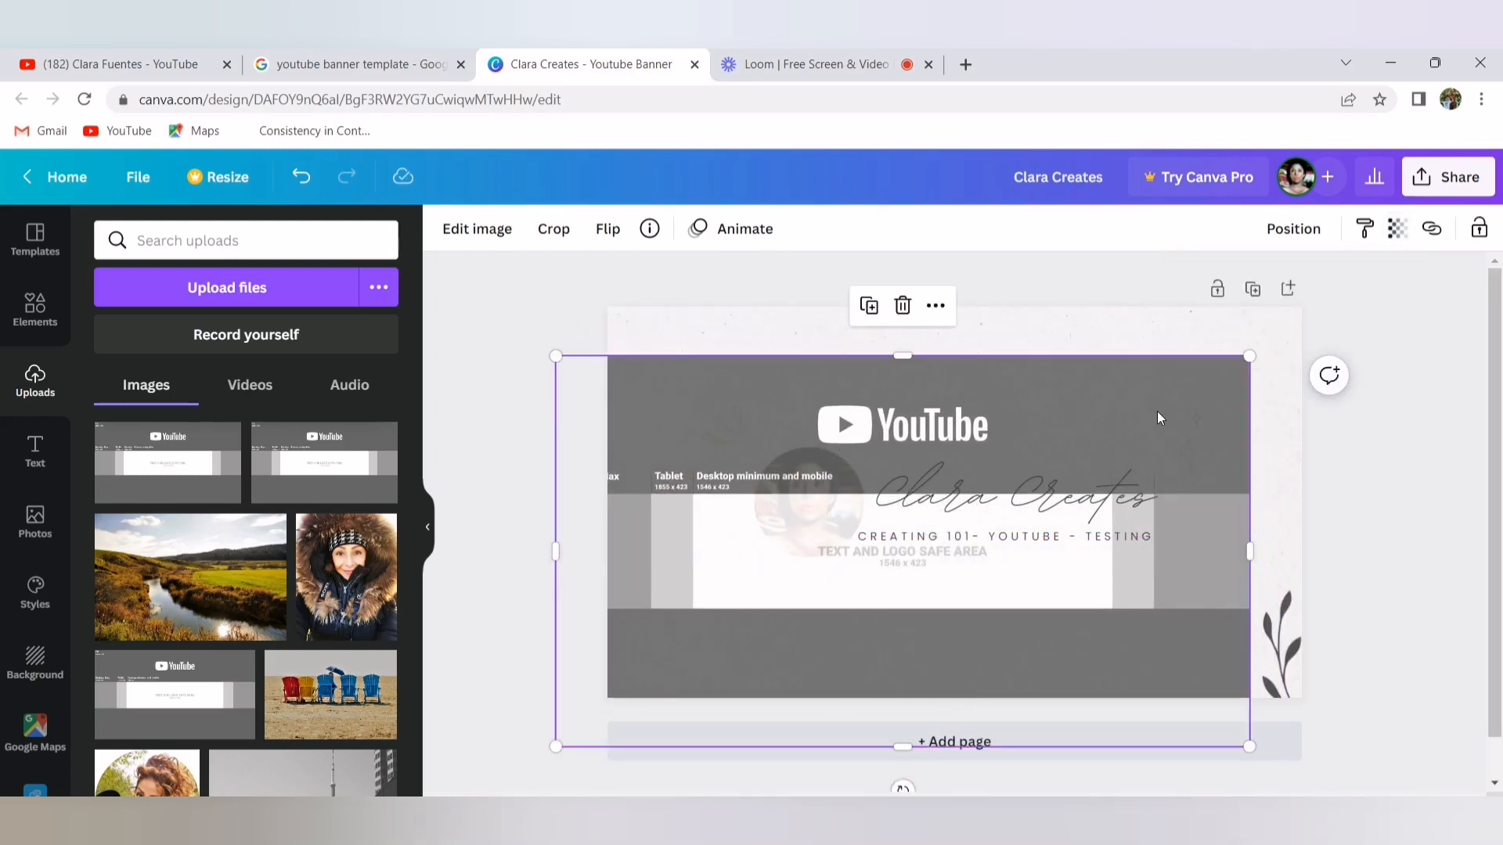
pyautogui.press('Delete')
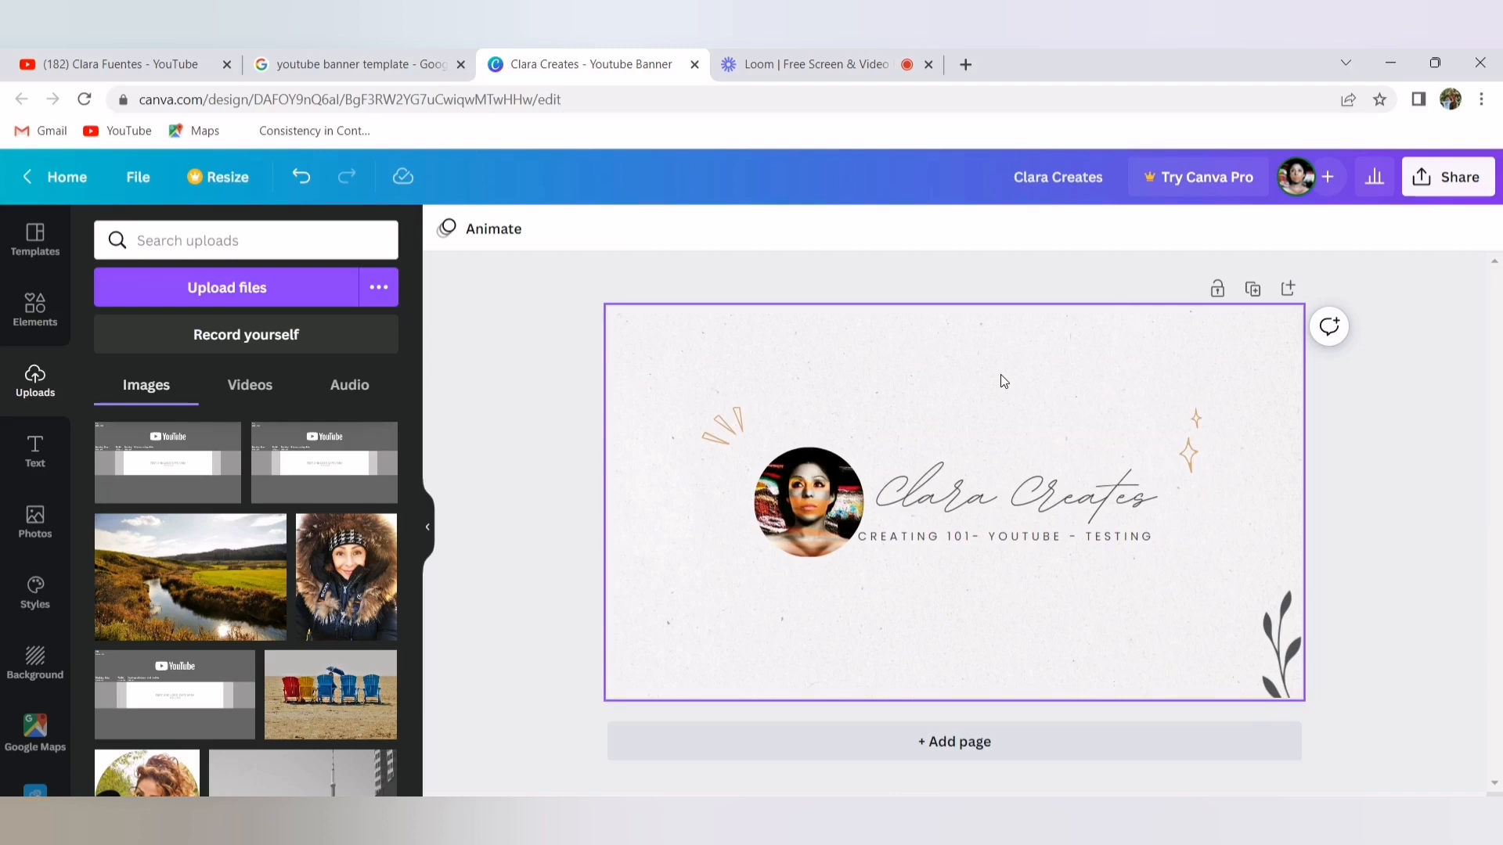
pyautogui.click(556, 348)
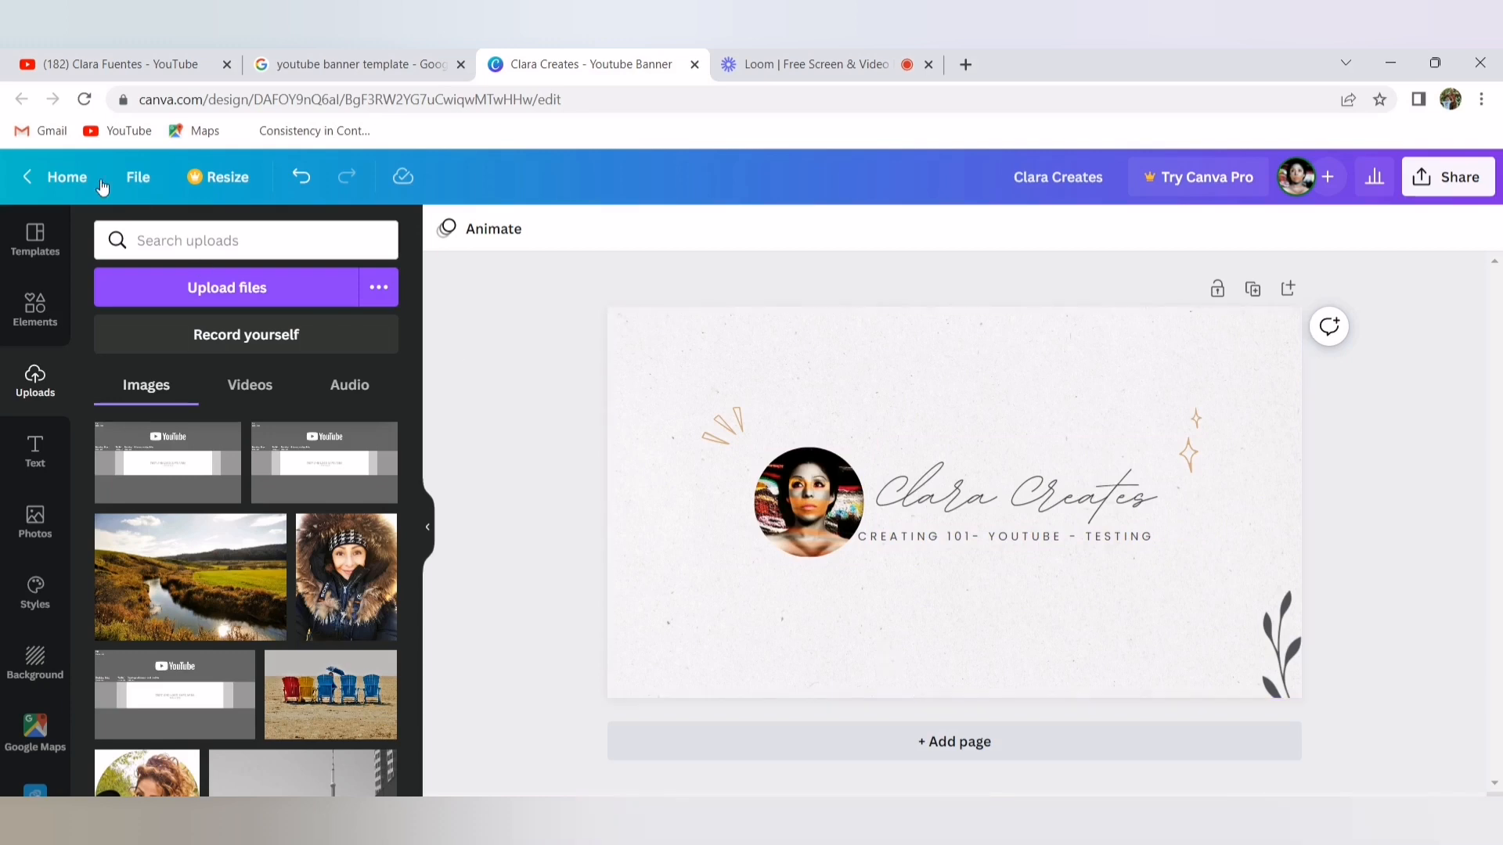
# - Switch to the YouTube channel and open the Branding section of its customization page, translated into English
pyautogui.click(117, 61)
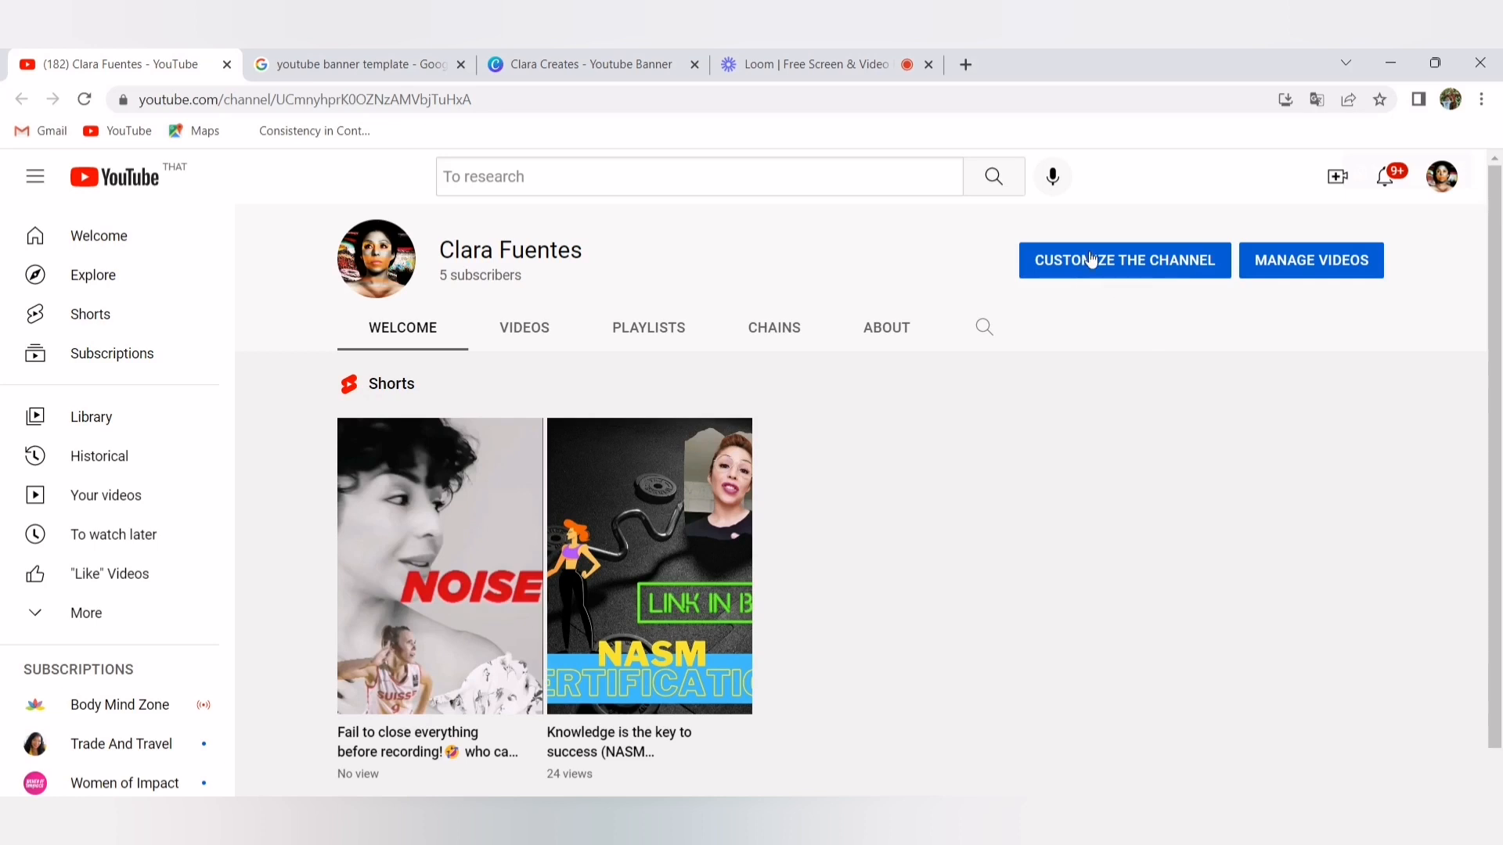
pyautogui.click(1145, 261)
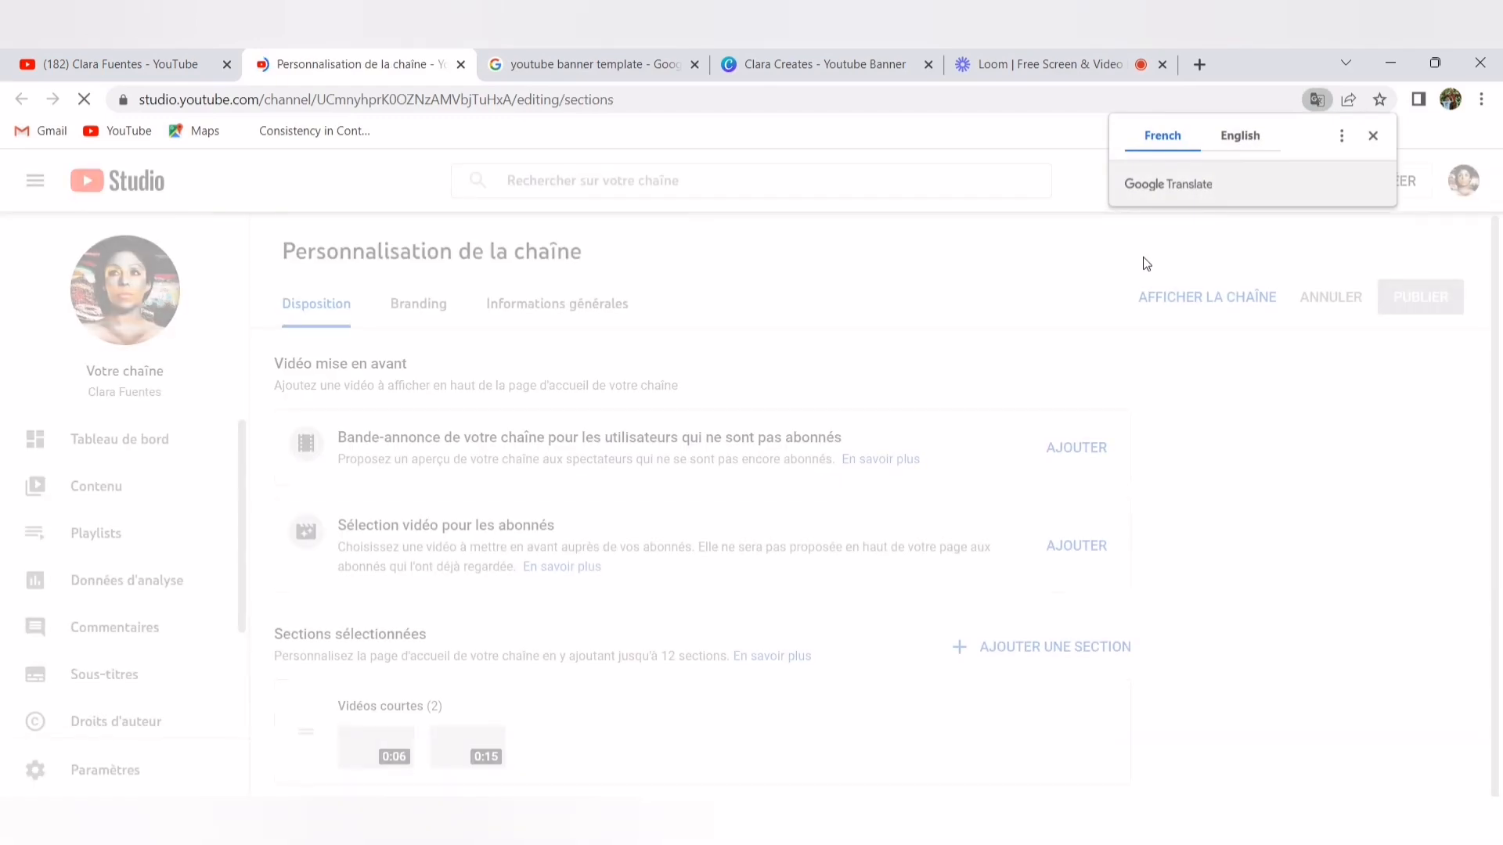
pyautogui.click(1239, 137)
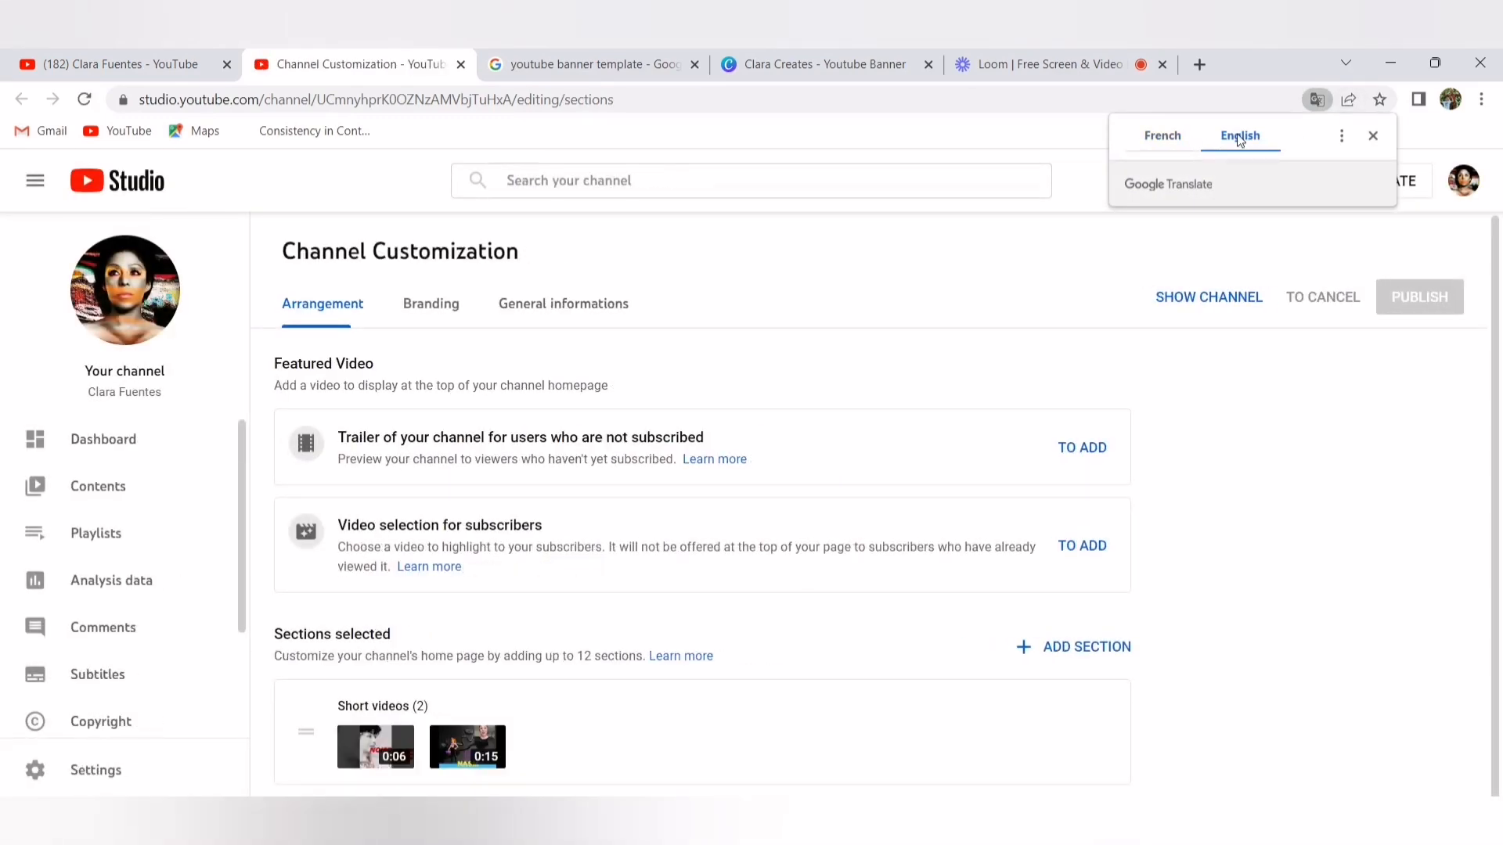
pyautogui.click(440, 307)
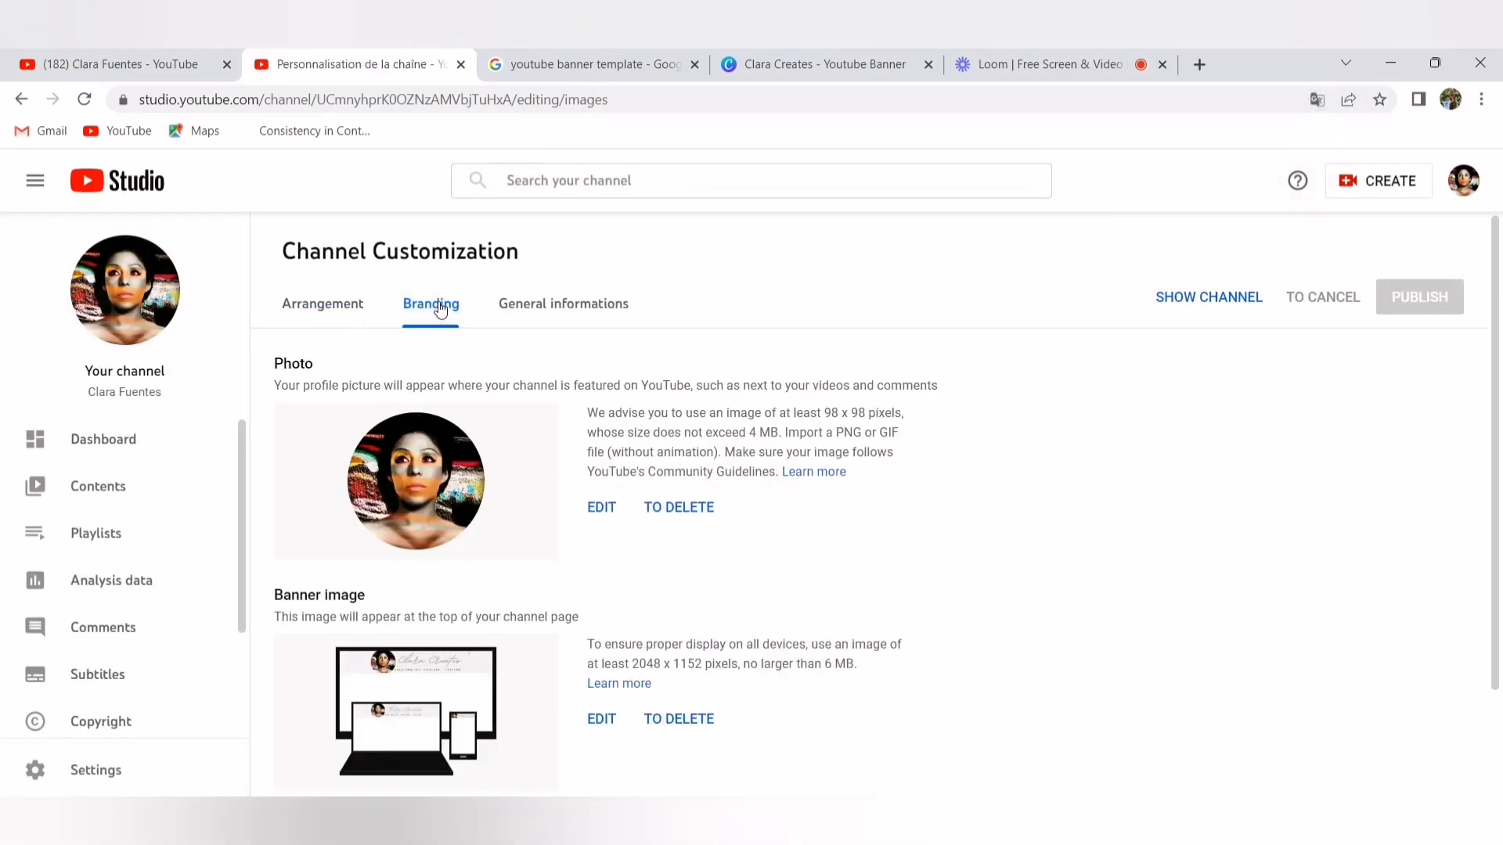
# - Replace the channel's banner image with the Clara Creates file from the Youtube Banner Template folder in Pictures
pyautogui.scroll(-2, 580, 368)
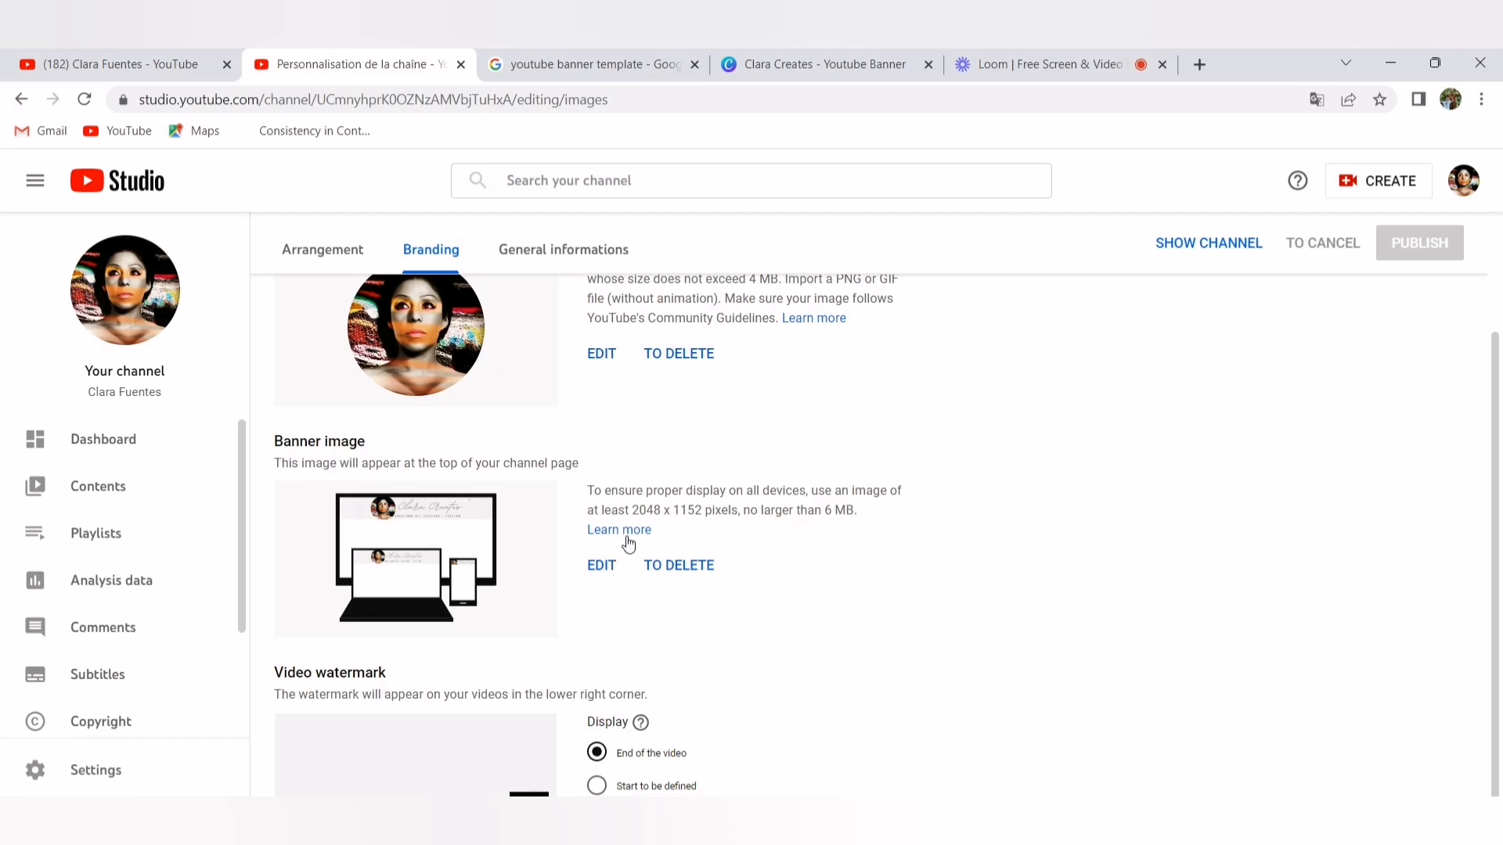
pyautogui.click(600, 568)
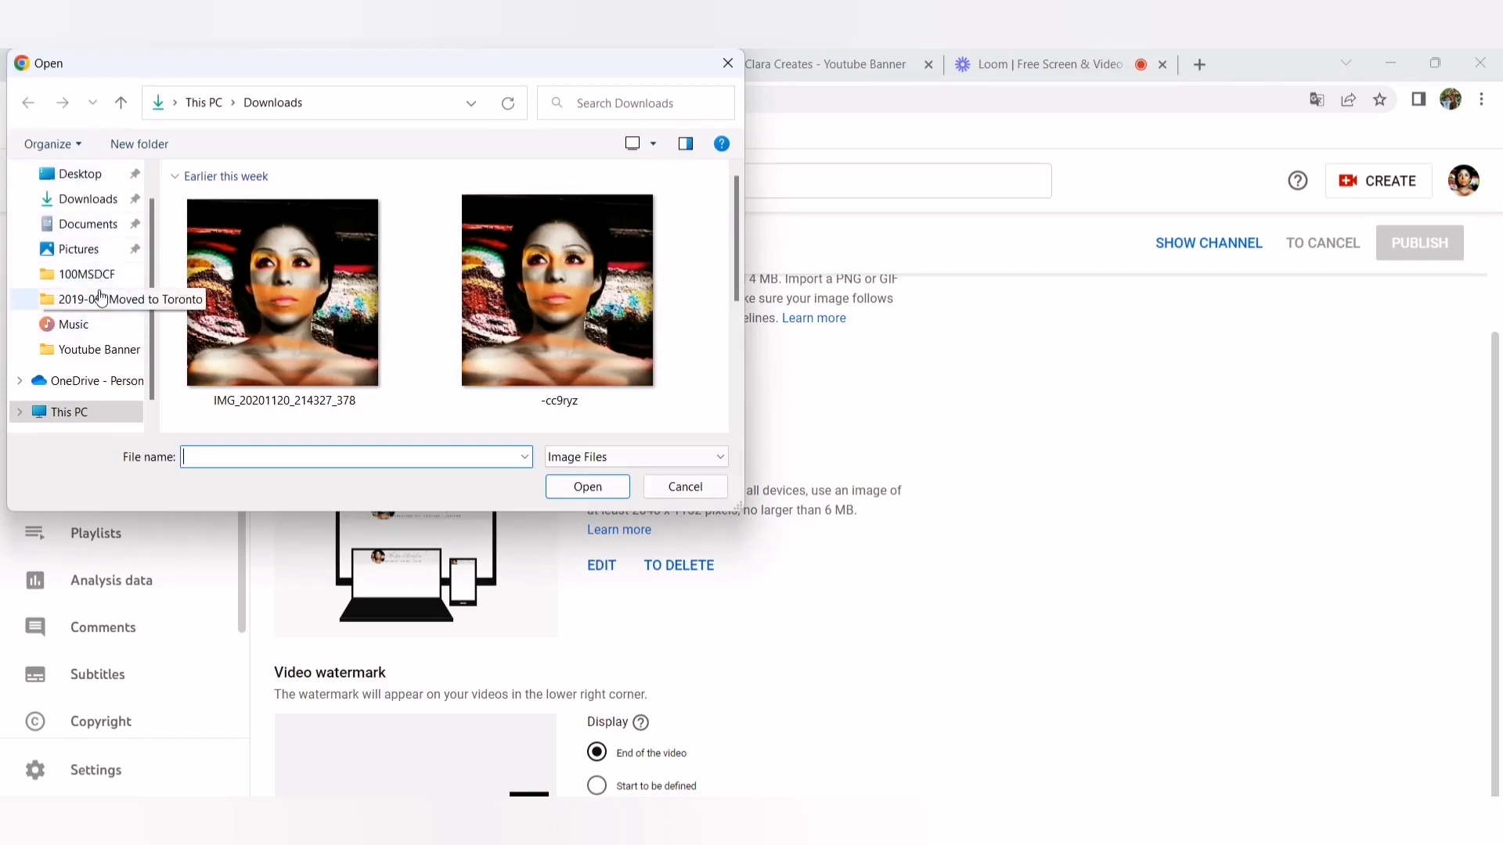
pyautogui.click(82, 249)
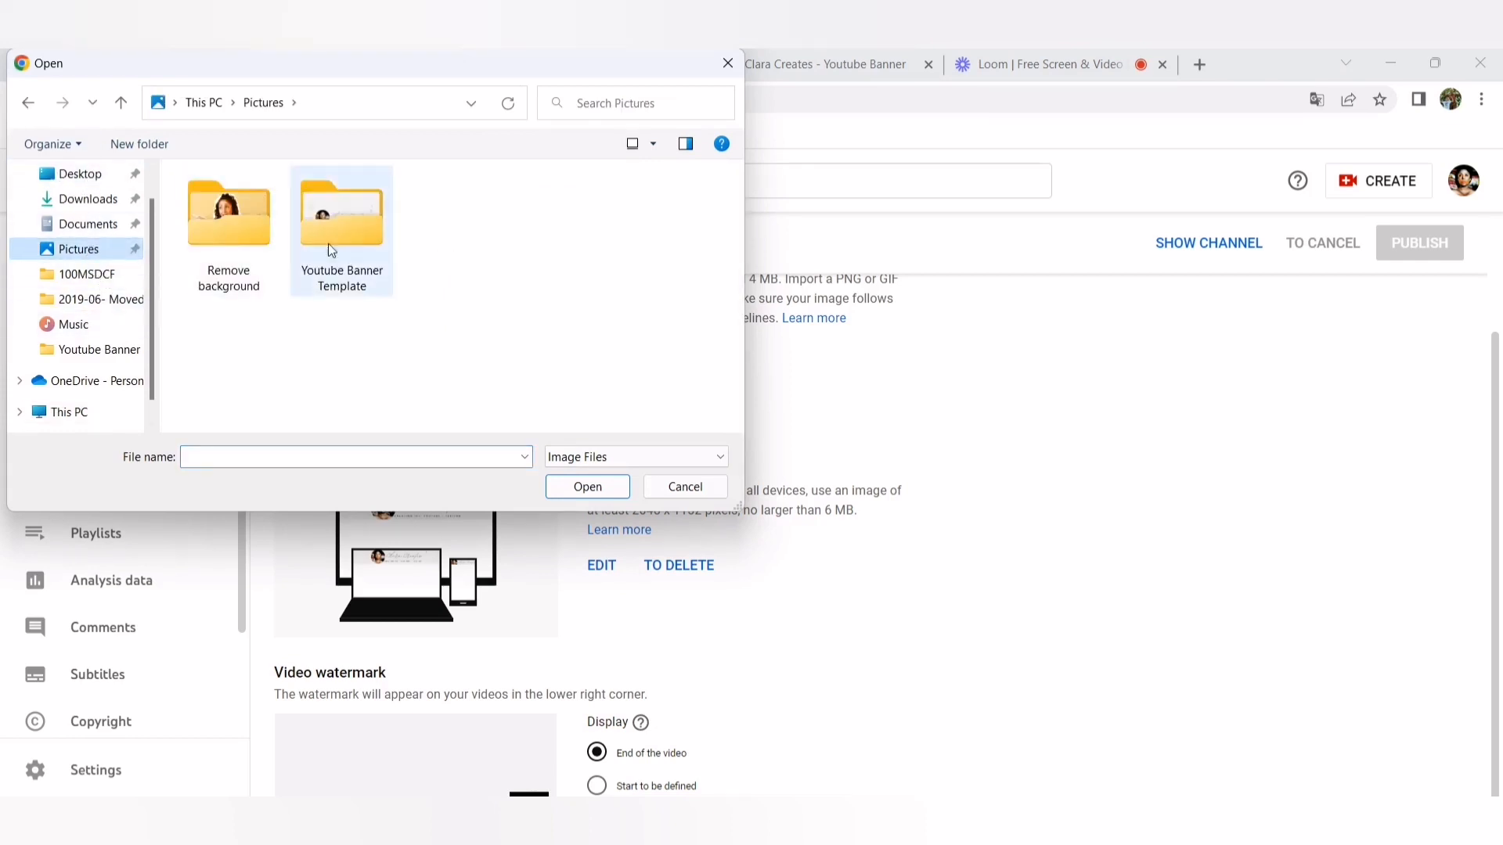
pyautogui.click(352, 226)
pyautogui.doubleClick(352, 226)
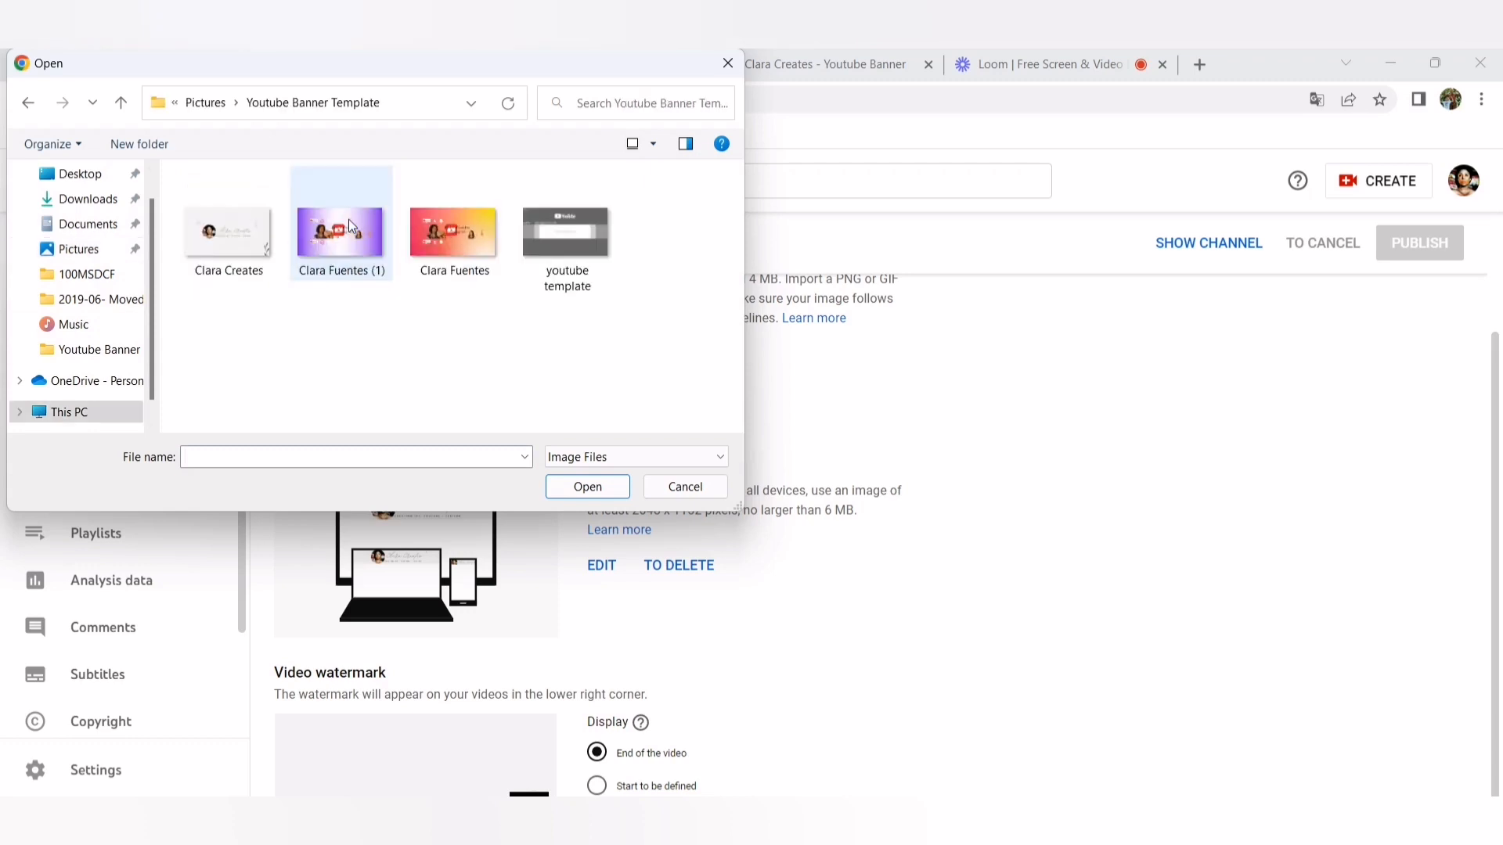
pyautogui.click(229, 236)
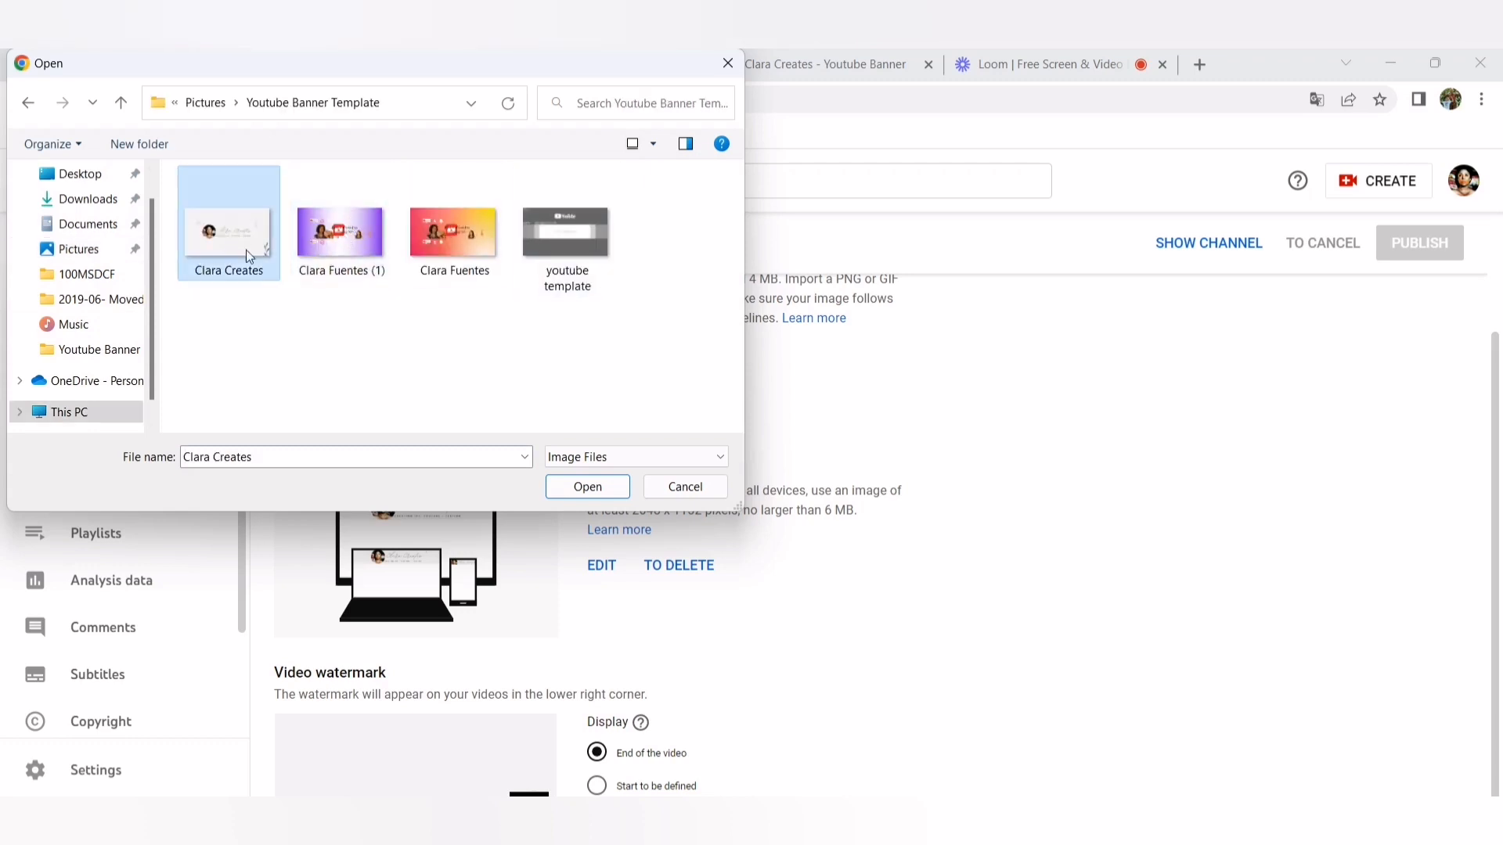
pyautogui.click(590, 489)
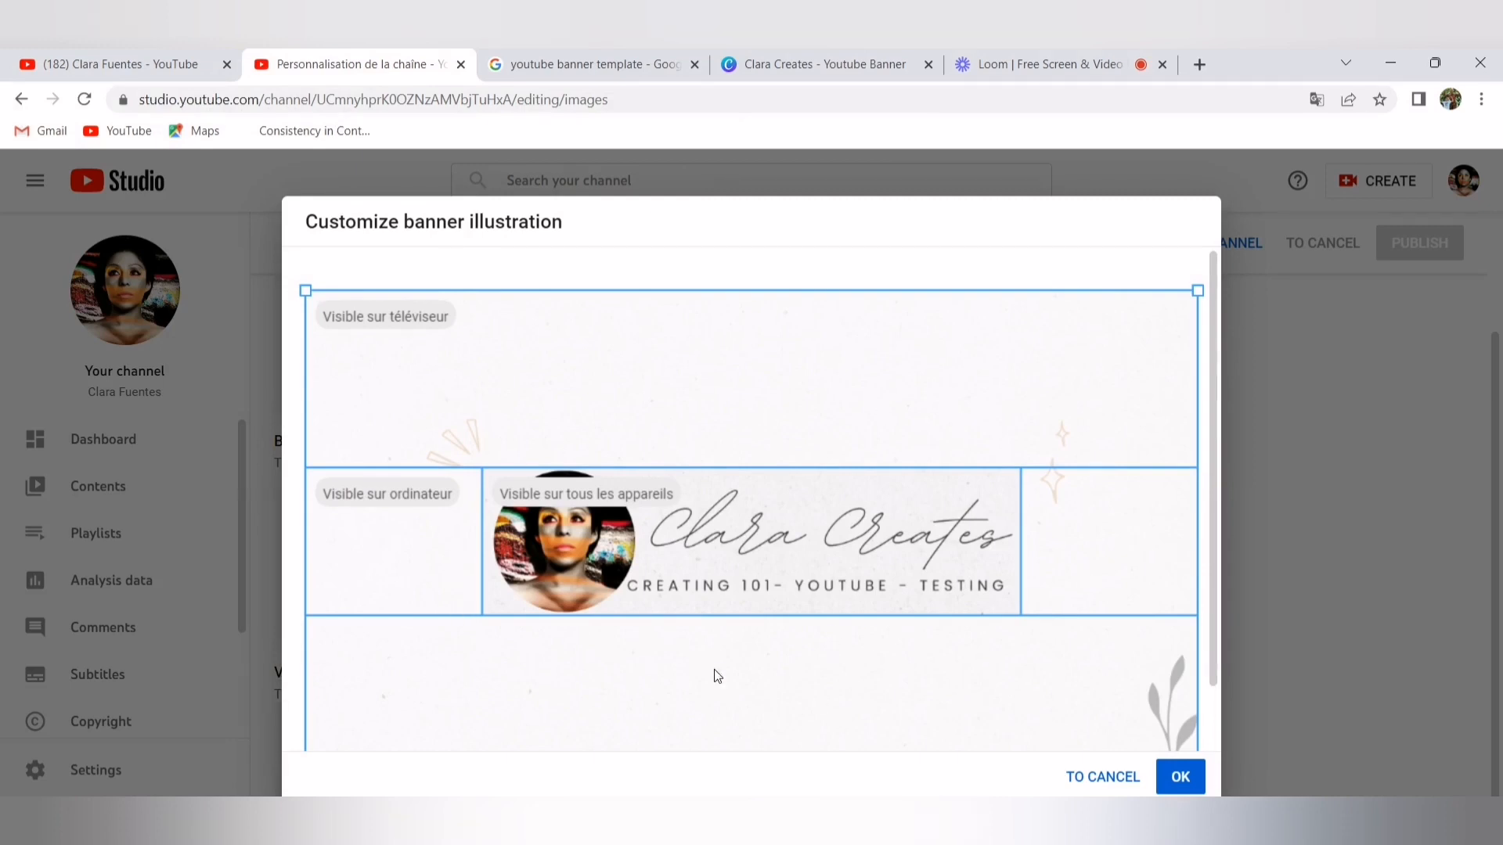
# - Accept the full-image framing of the new banner and publish the channel changes
pyautogui.moveTo(1217, 662); pyautogui.dragTo(1221, 749)
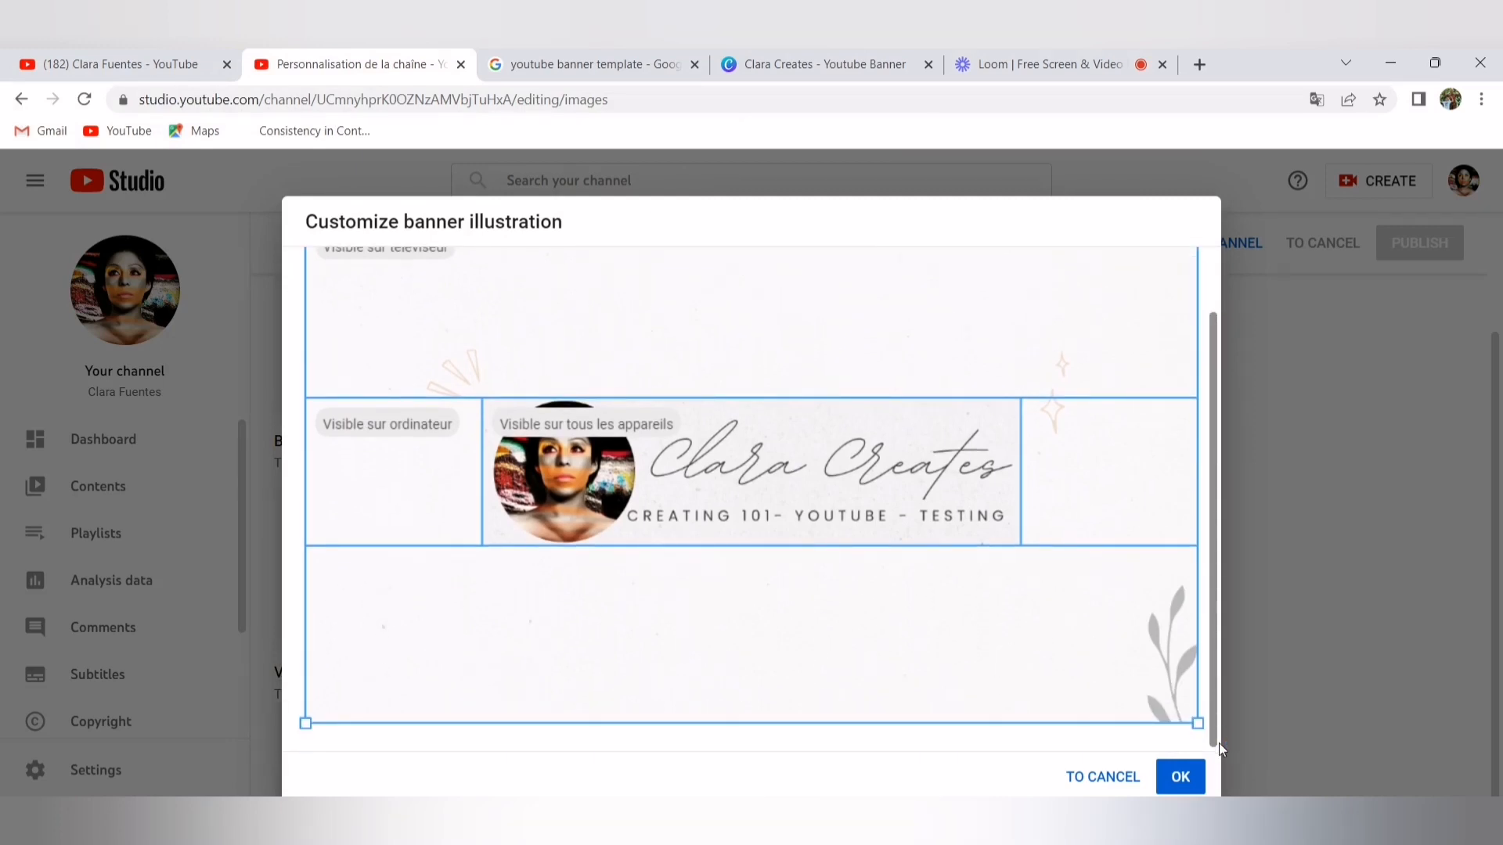
pyautogui.click(1175, 783)
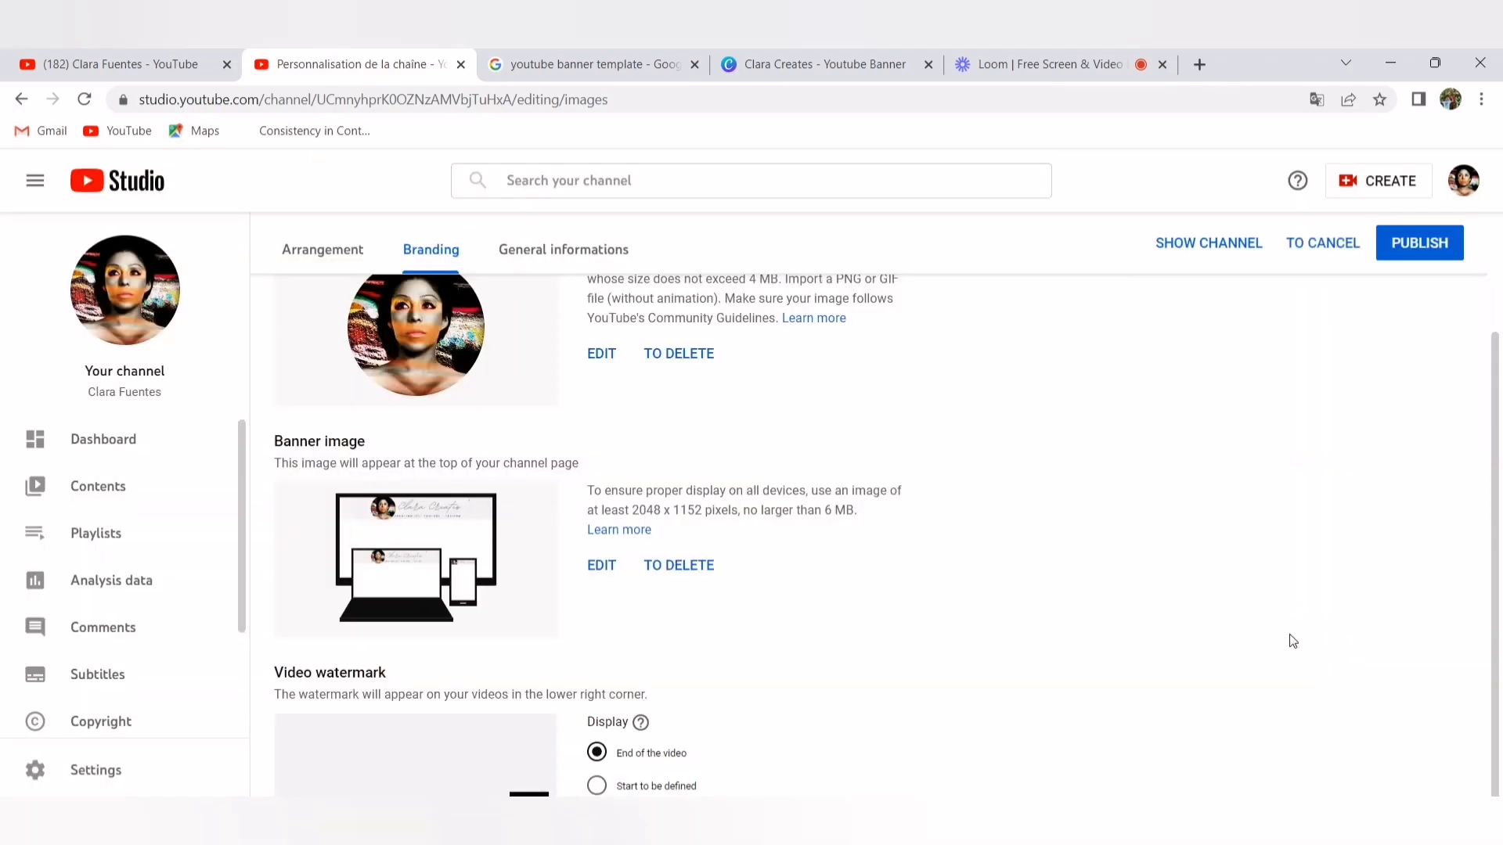
pyautogui.click(1419, 244)
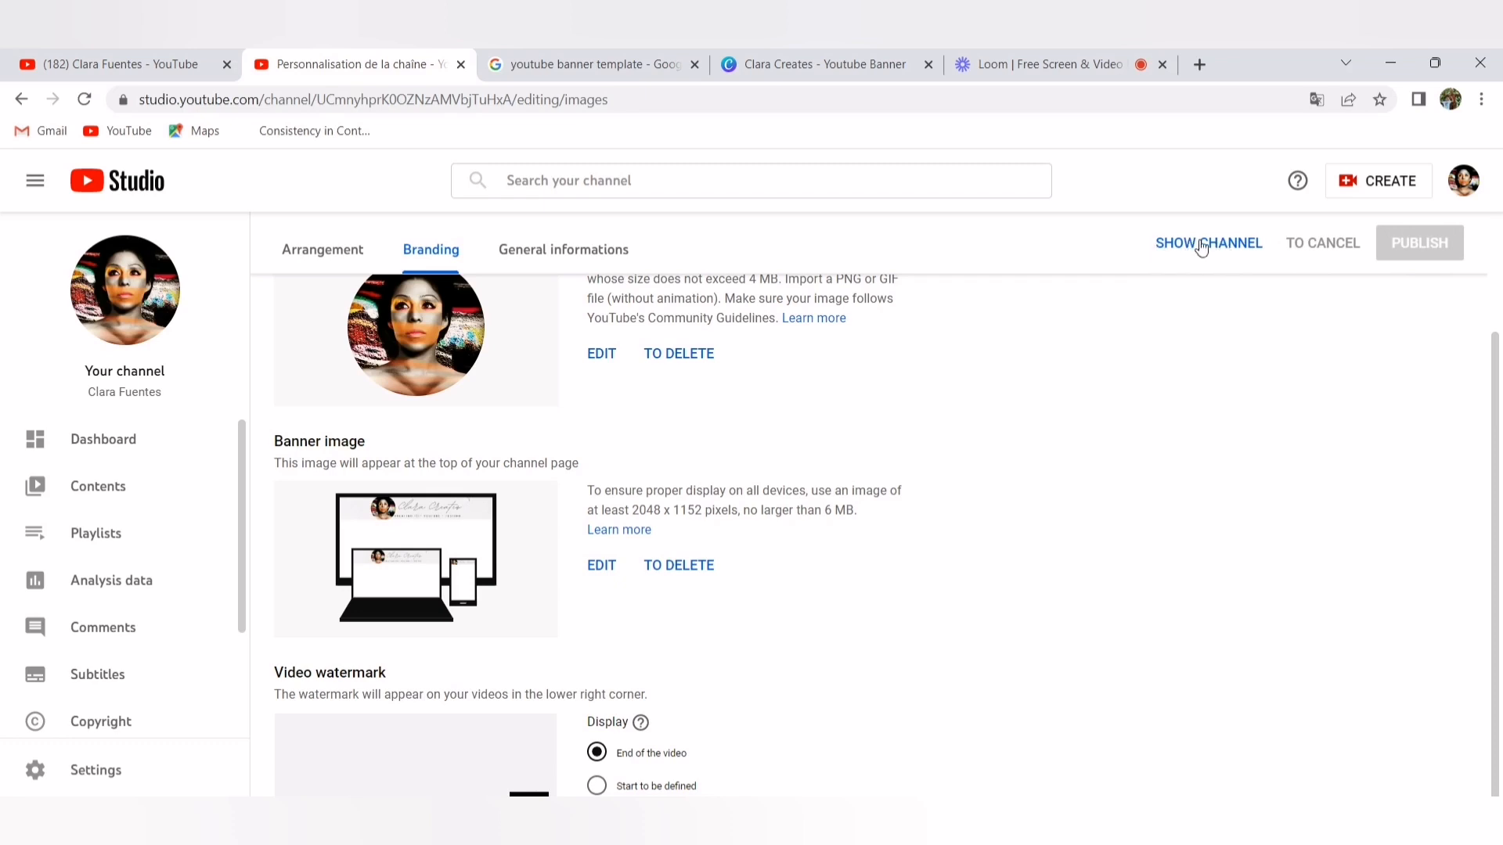
# - Open the public channel page and examine how the published banner fits across its header
pyautogui.click(1207, 245)
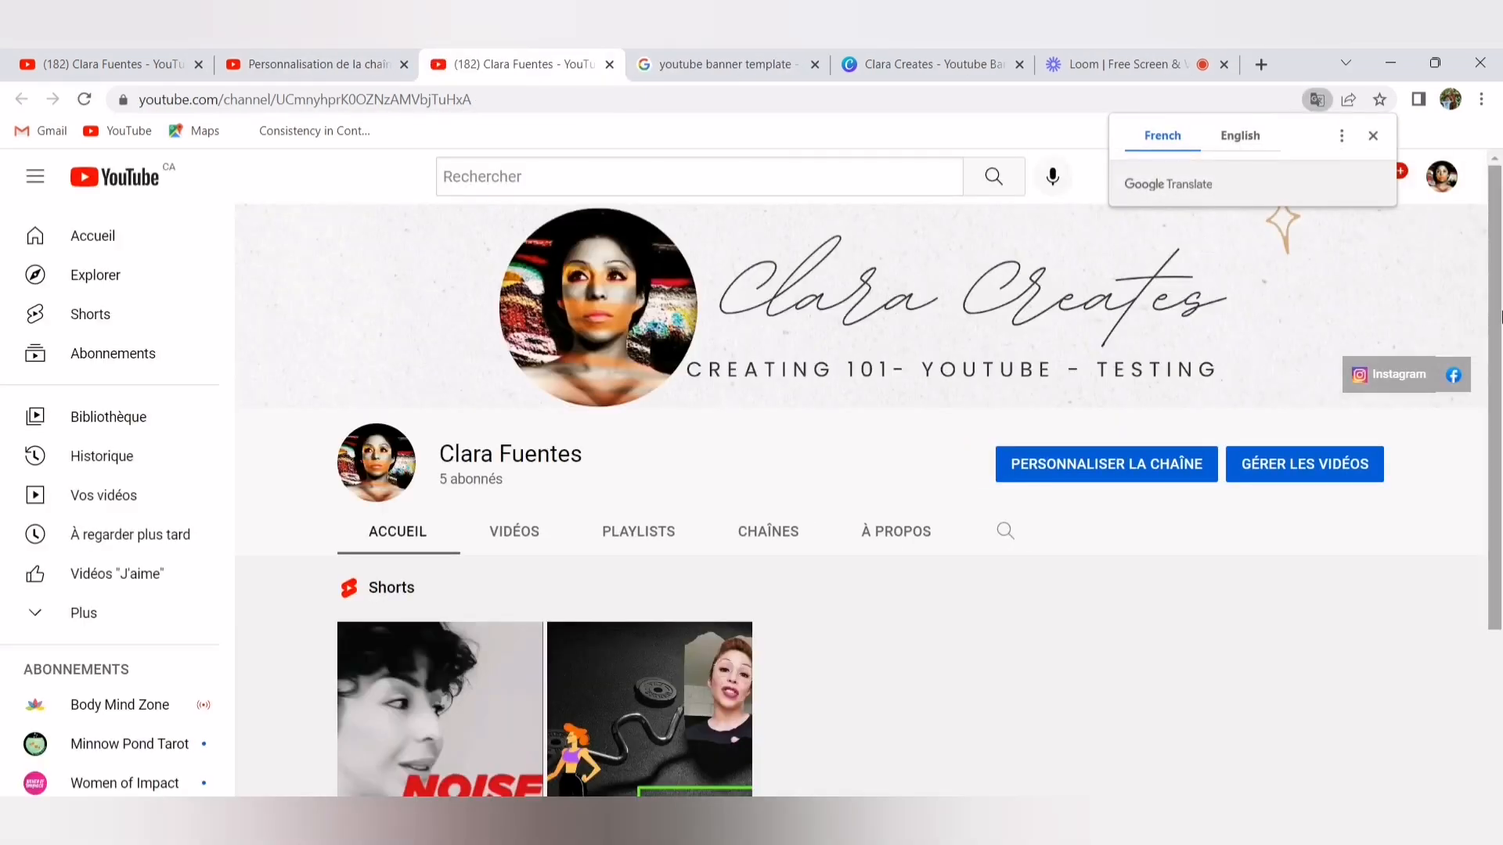
pyautogui.click(1373, 136)
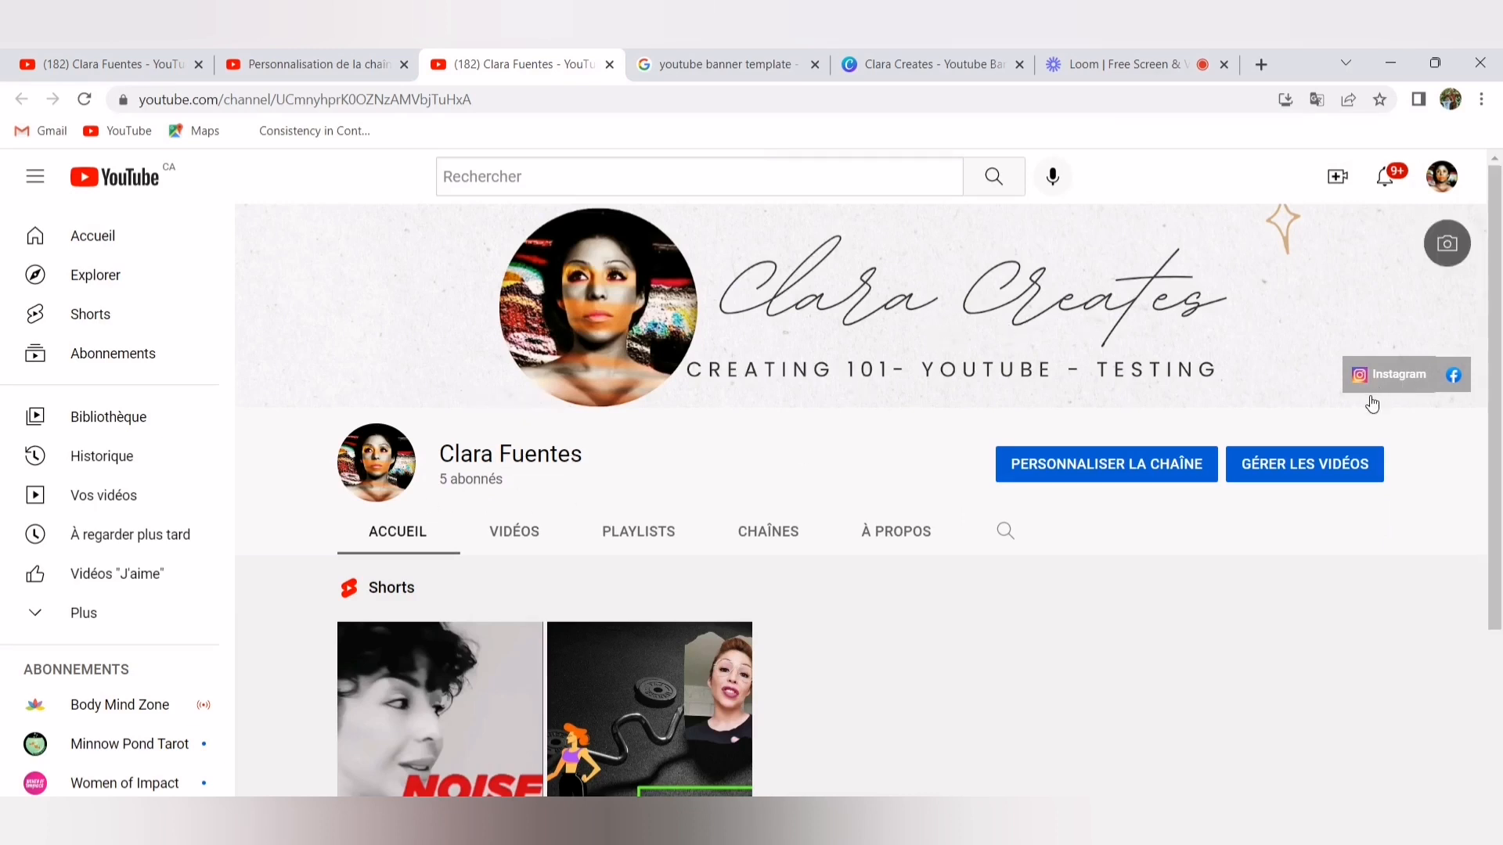
pyautogui.moveTo(1496, 412); pyautogui.dragTo(1497, 423)
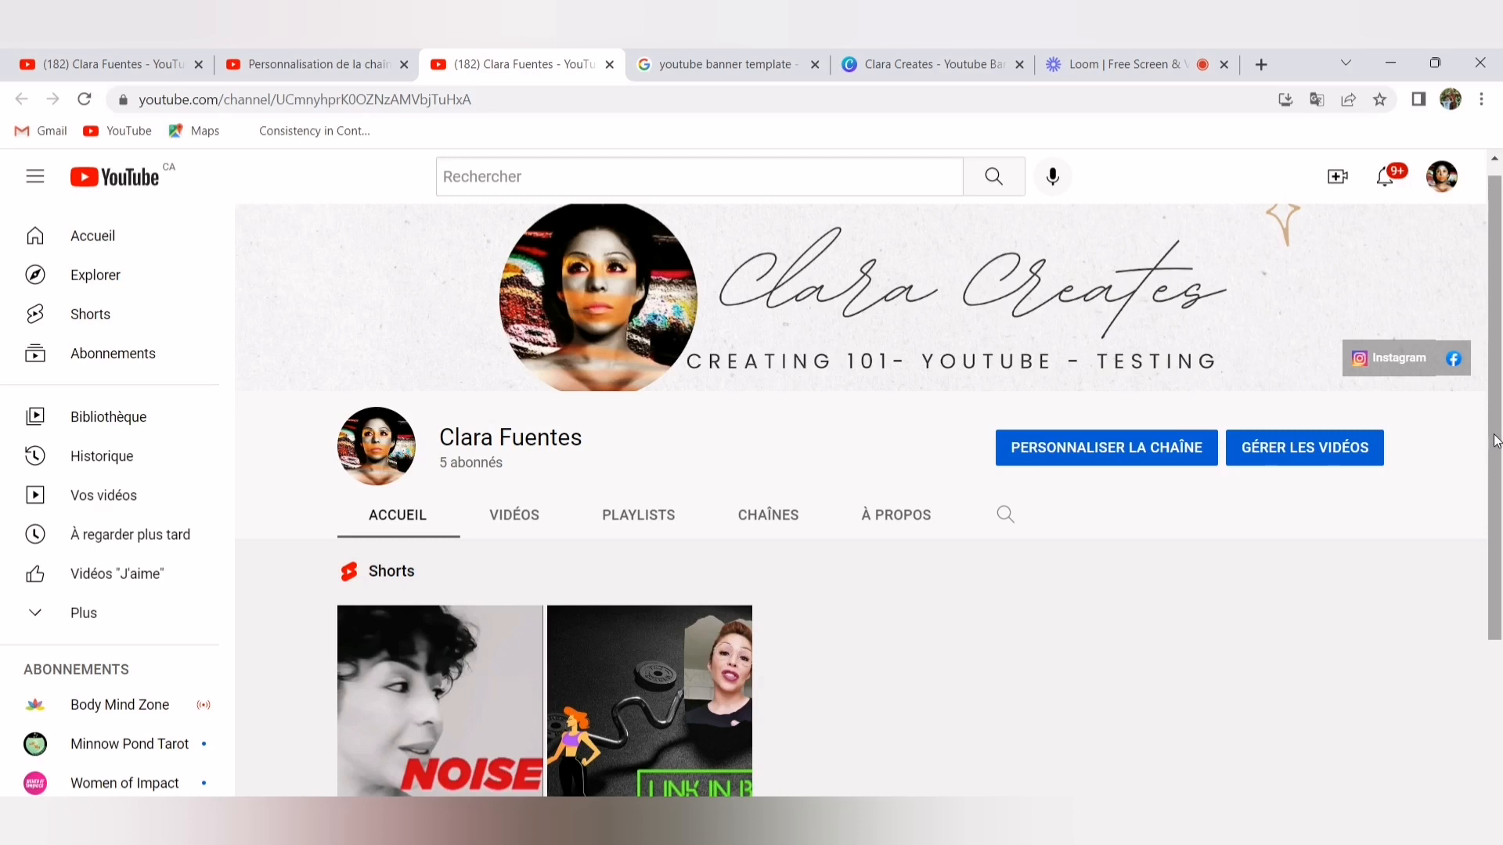
pyautogui.scroll(1, 1496, 423)
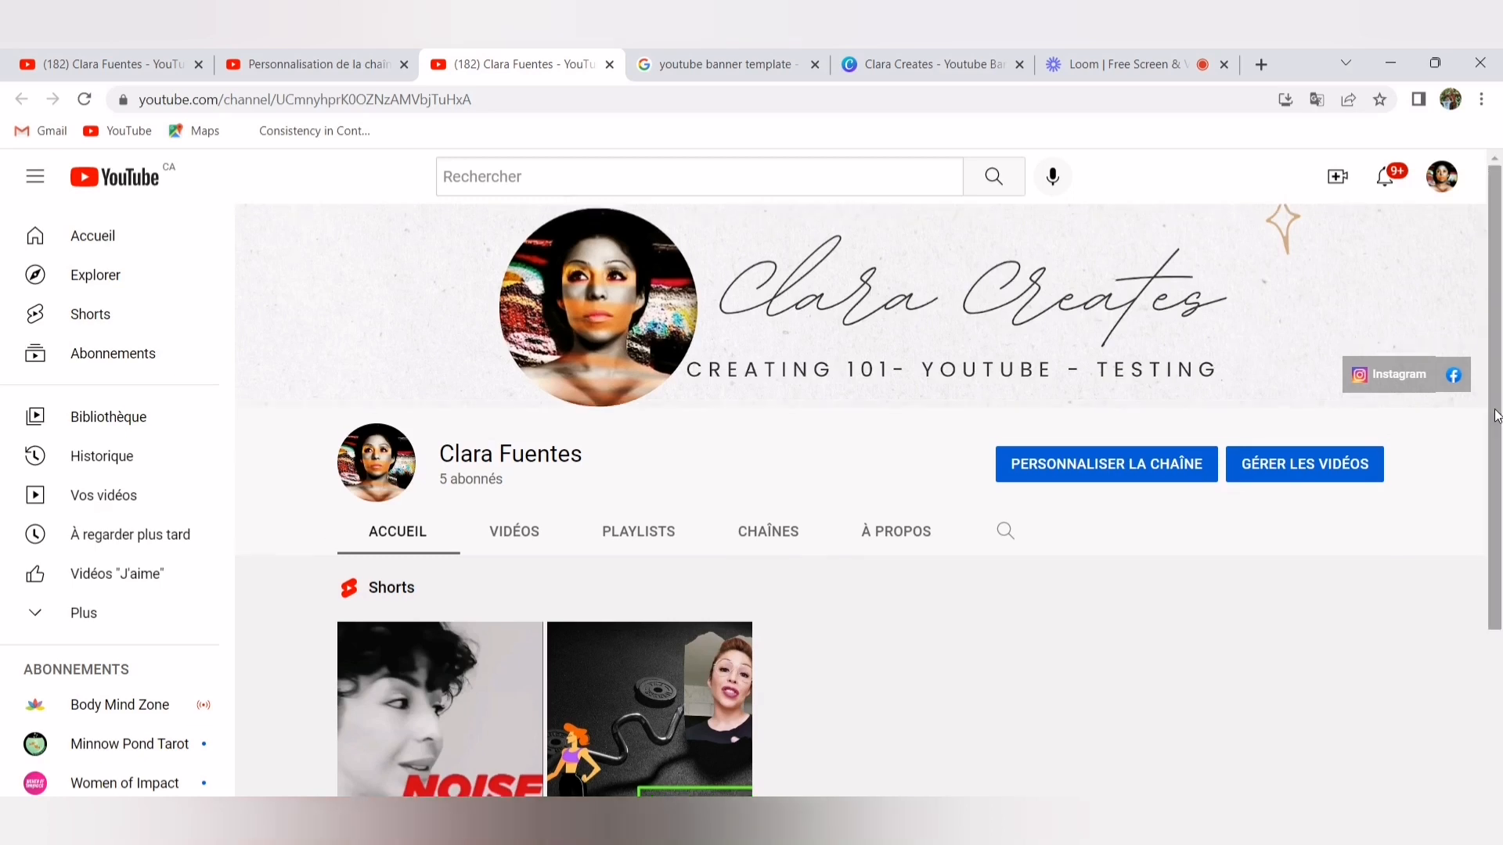